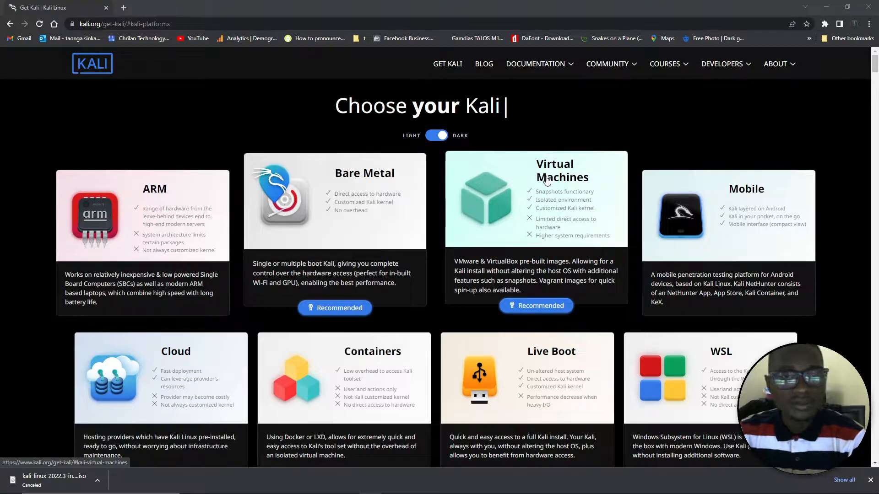
Download the 64-bit Kali Linux 2022.3 Installer image from the Bare Metal section.
scroll(345, 204, "down", 3)
left_click(348, 205)
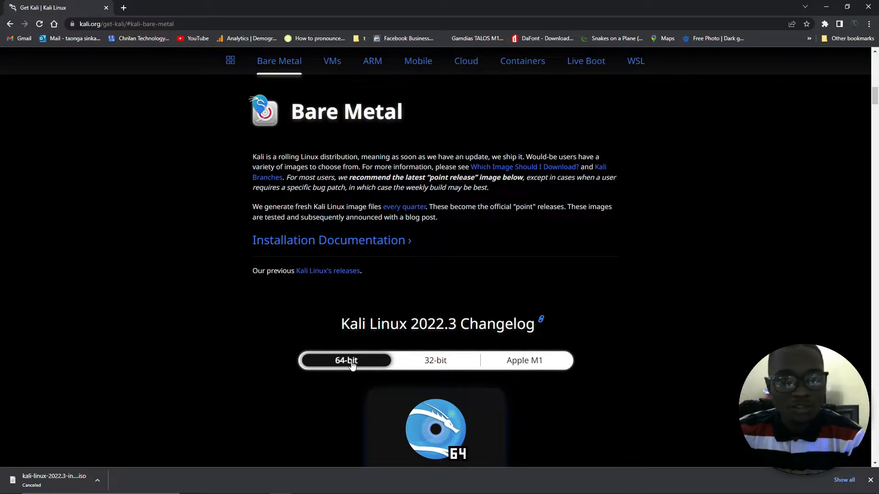
scroll(362, 359, "down", 1)
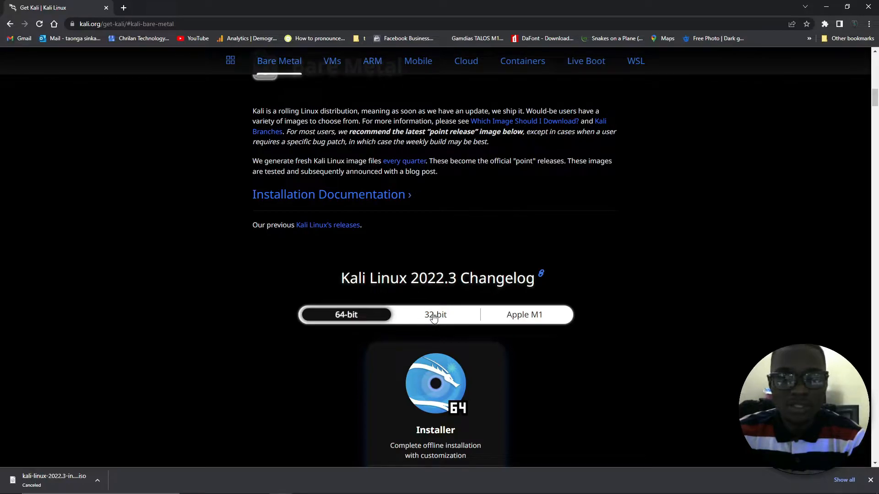
scroll(430, 320, "down", 2)
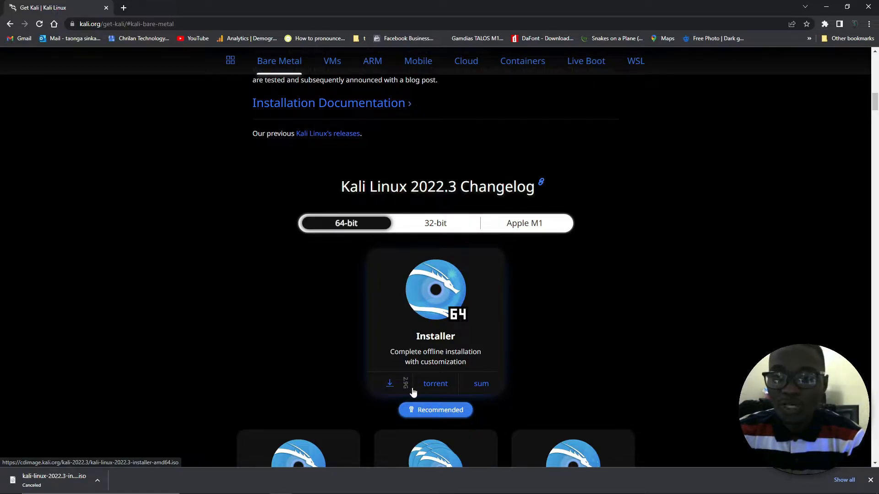
left_click(389, 385)
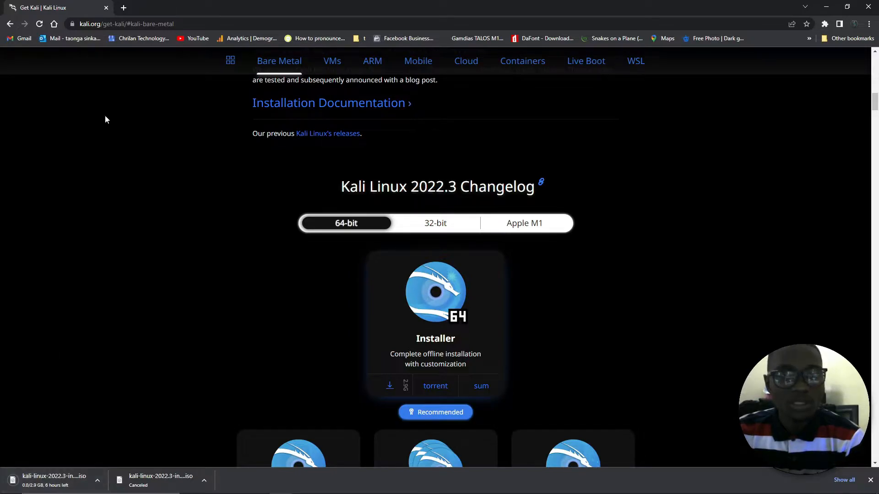
Search the web for "download vbox" in a new tab and open the Oracle VM VirtualBox Downloads page.
left_click(122, 8)
left_click(122, 26)
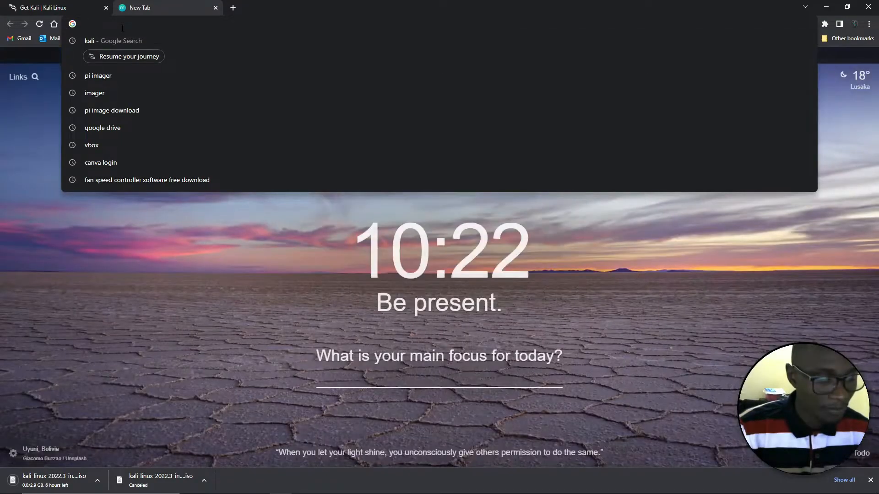
type("do")
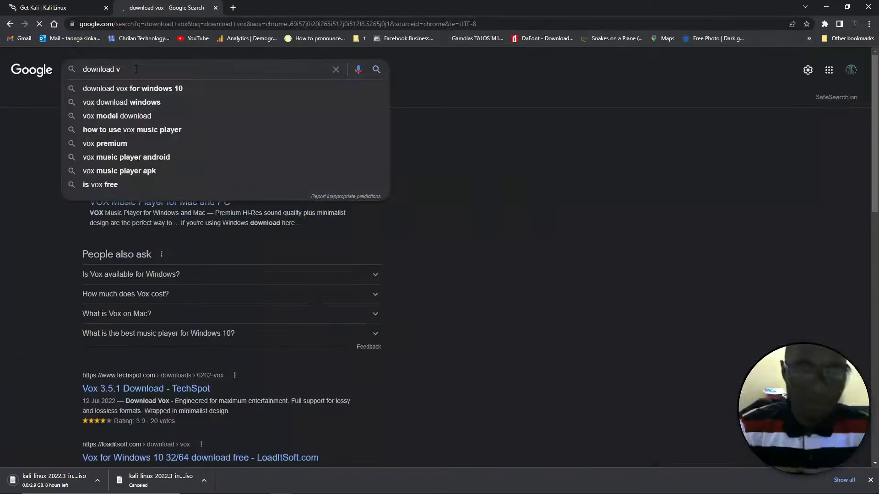
key("BackSpace")
key("BackSpace")
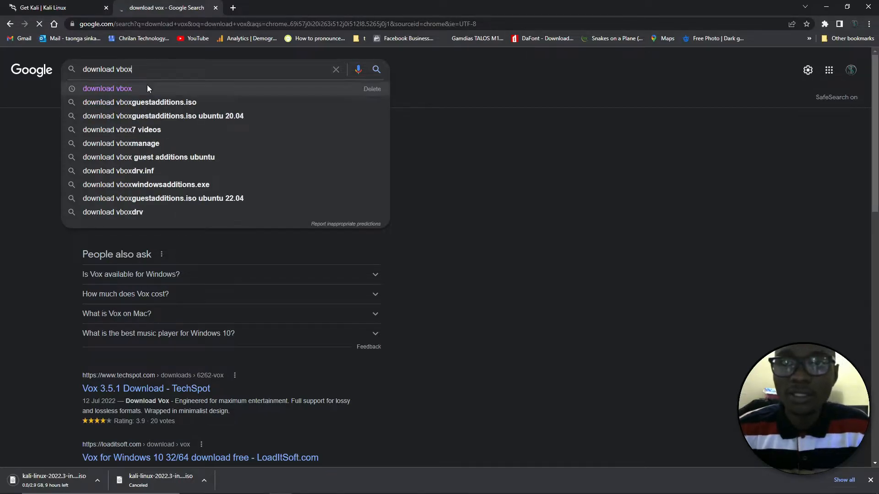
left_click(147, 85)
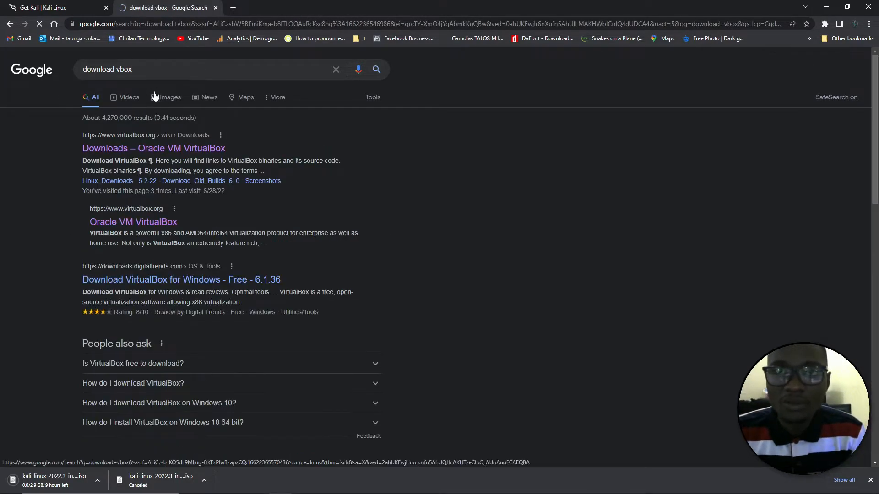
left_click(144, 149)
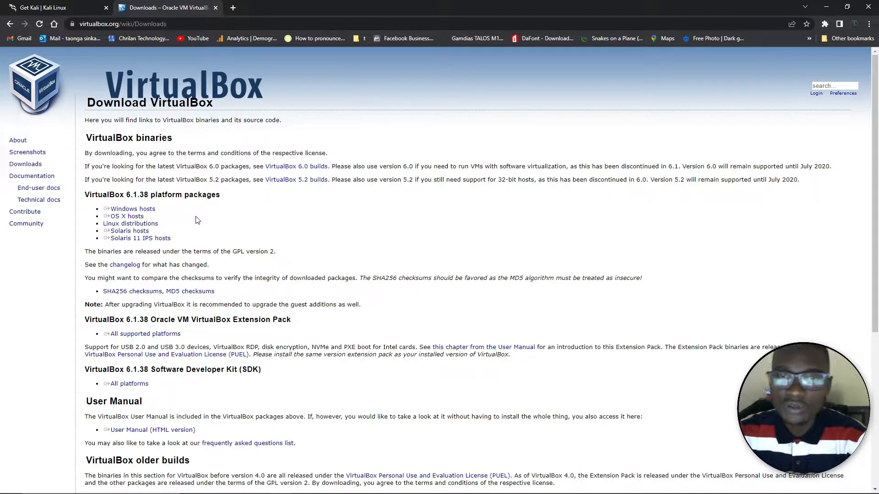
Download the VirtualBox 6.1.38 package for Windows hosts and the Extension Pack for all supported platforms.
left_click(122, 211)
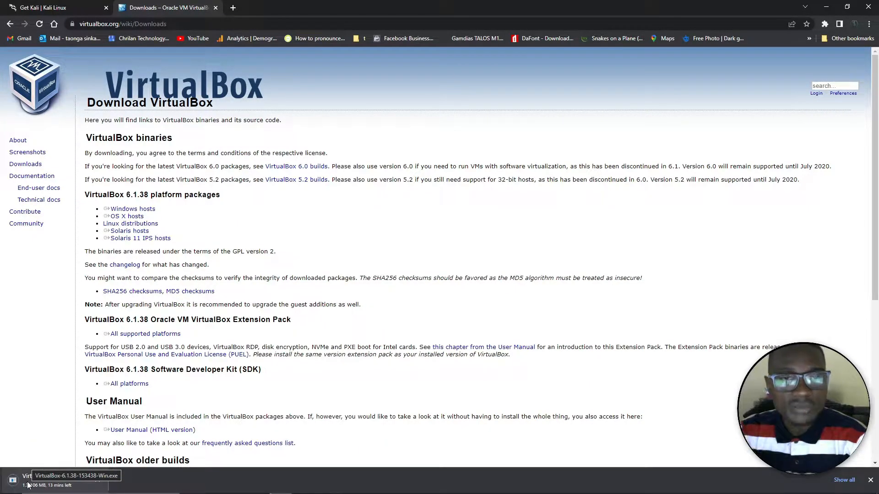
scroll(124, 348, "down", 2)
double_click(106, 280)
left_click(103, 246)
triple_click(108, 237)
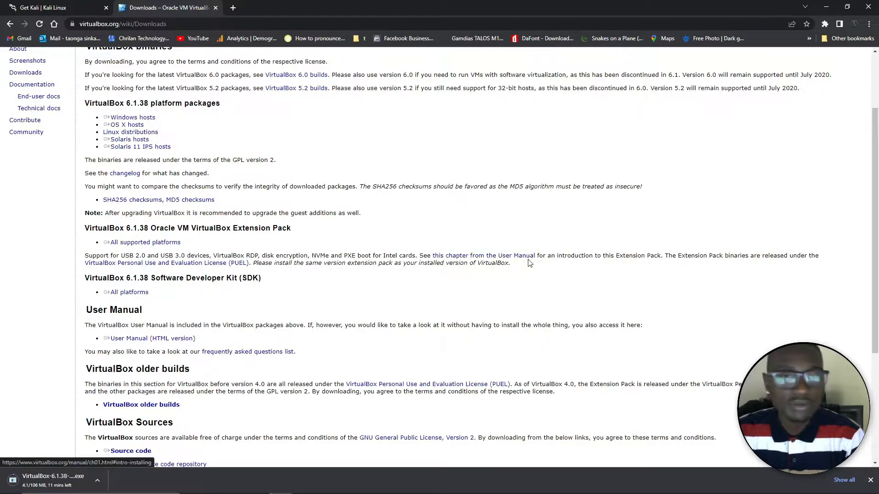
left_click(141, 244)
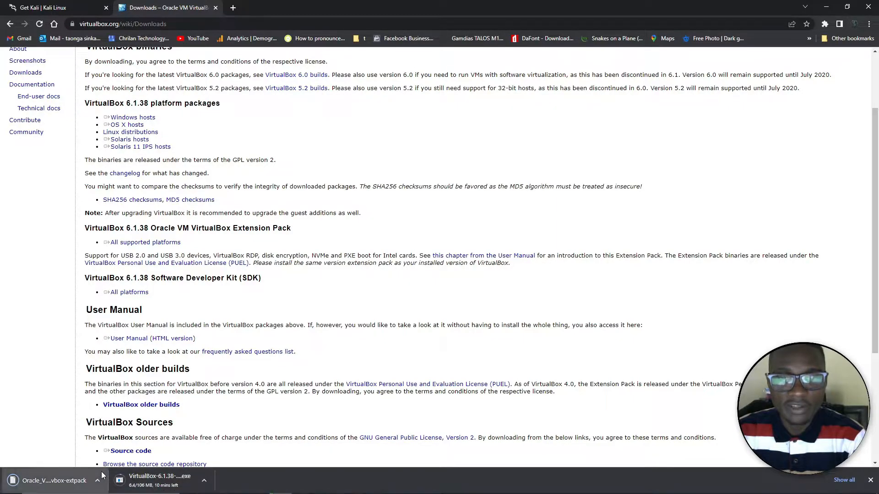
left_click(99, 483)
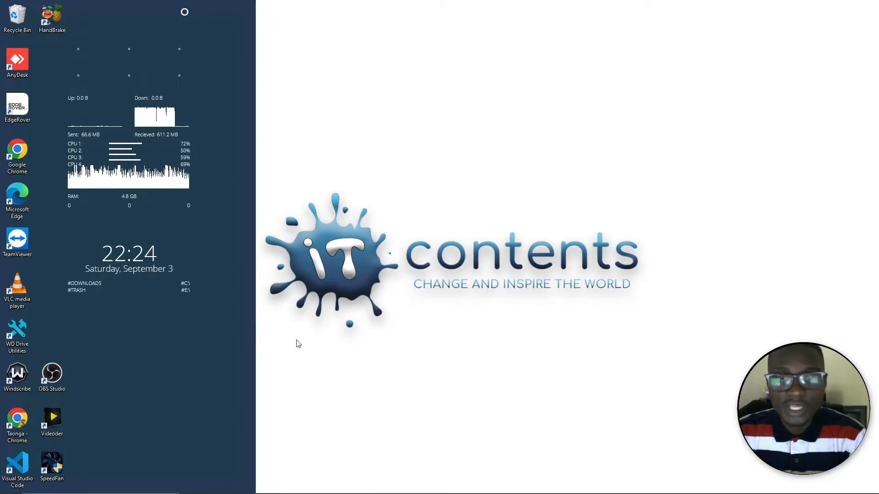
Launch VirtualBox-6.1.38-153438-Win.exe from the VM TOOLS folder inside systems on the P DATA (O:) drive.
left_click(258, 485)
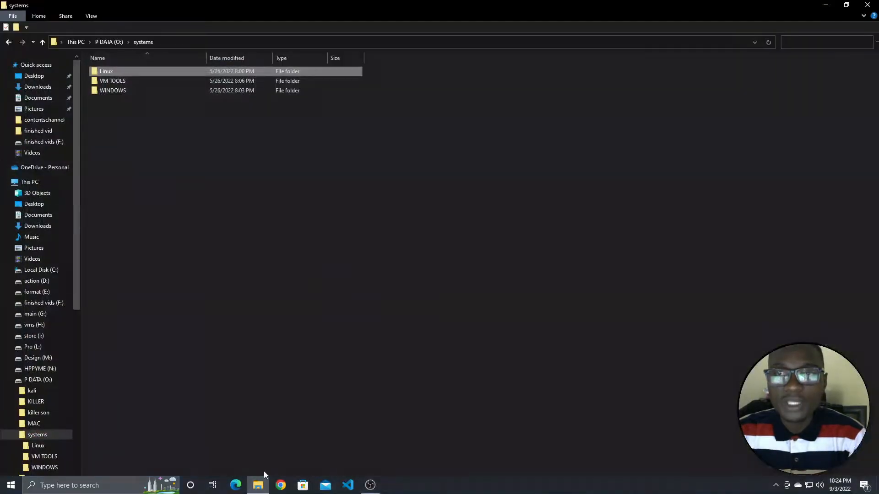
double_click(128, 81)
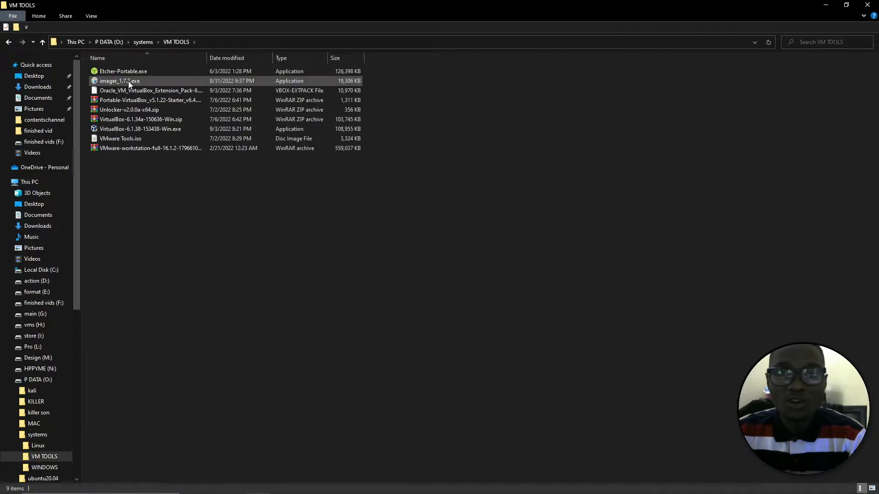
left_click(138, 130)
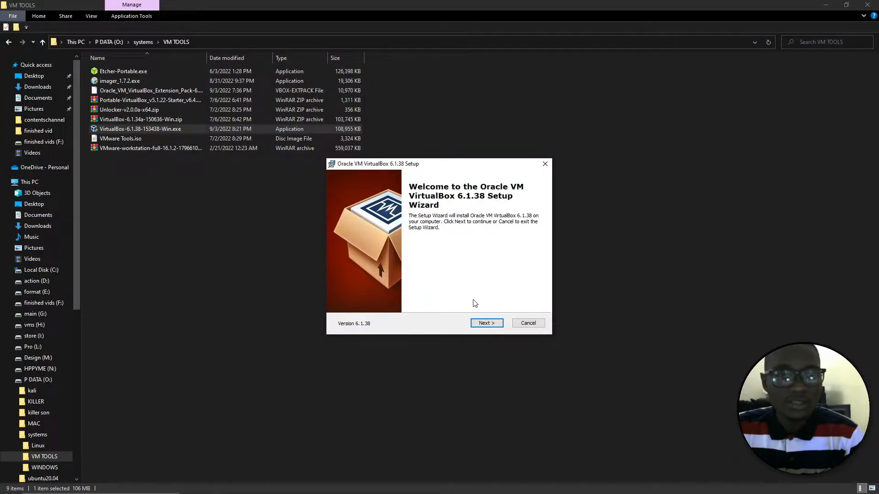
Install VirtualBox 6.1.38 with the default features, location and shortcut options, accepting the network interfaces warning.
left_click(496, 323)
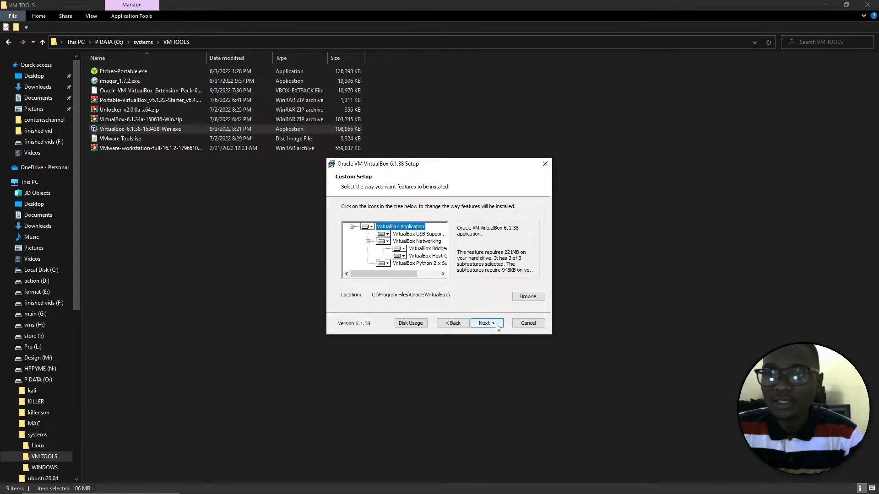
left_click(496, 323)
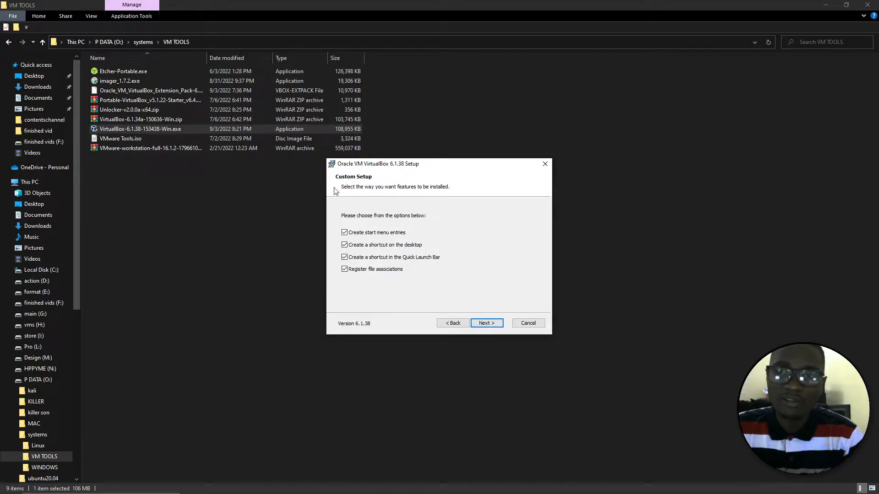
left_click(497, 325)
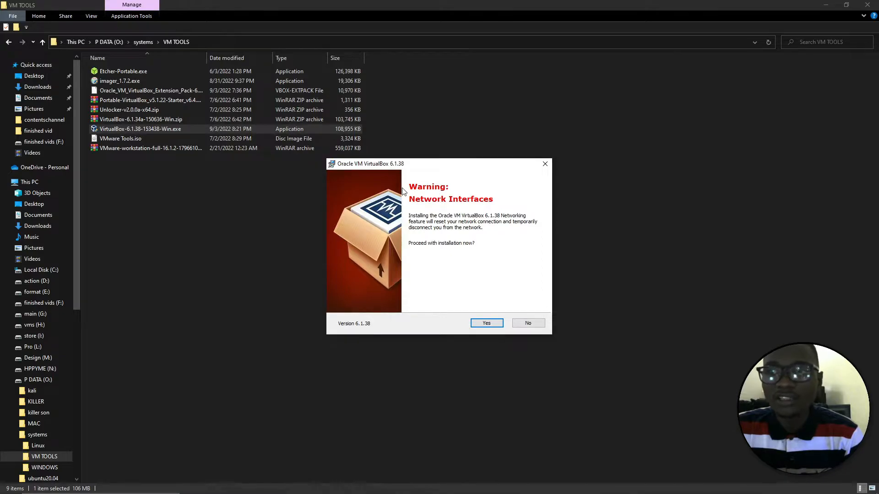
left_click(484, 325)
left_click(482, 324)
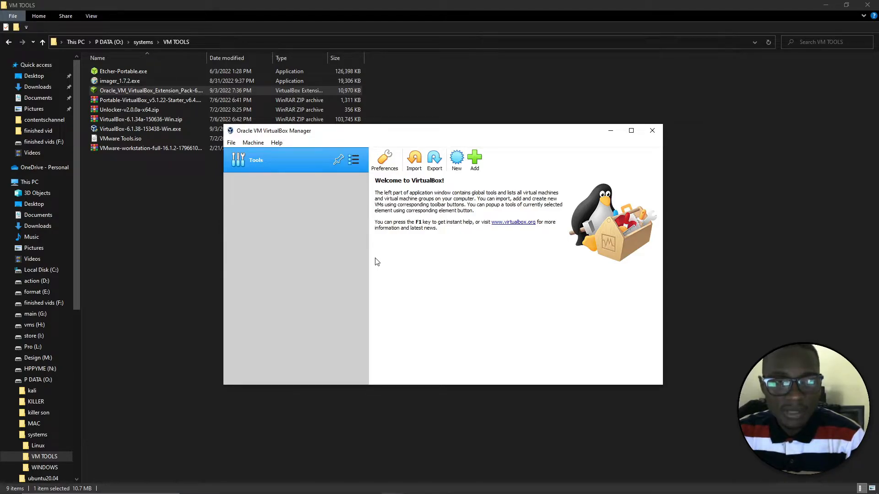
Install the Oracle VM VirtualBox Extension Pack from the VM TOOLS folder, agreeing to its license.
double_click(111, 92)
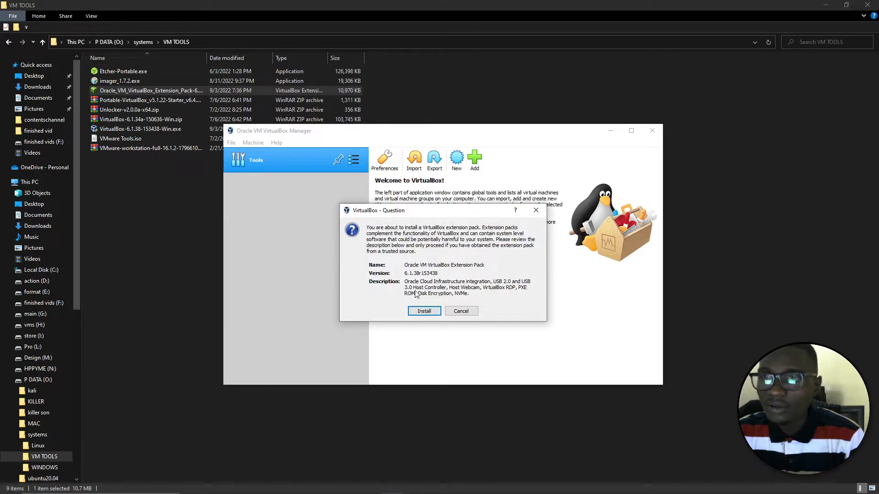
left_click(430, 311)
scroll(501, 306, "down", 5)
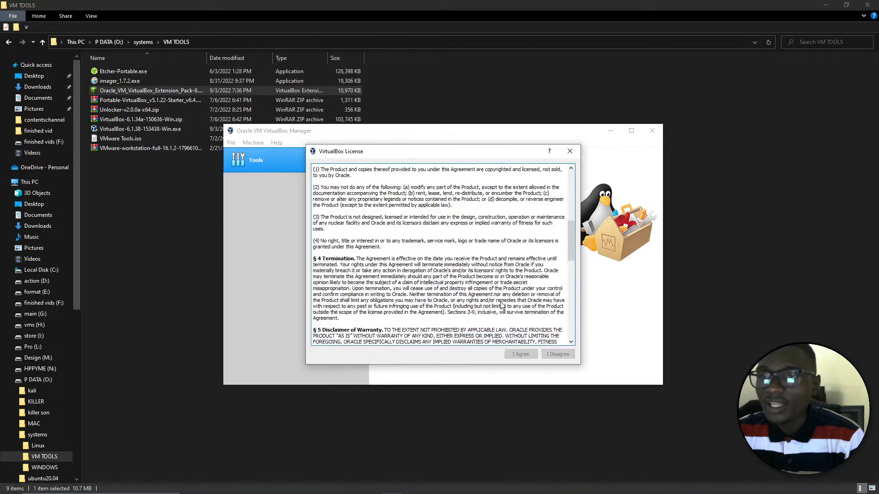
scroll(501, 305, "down", 10)
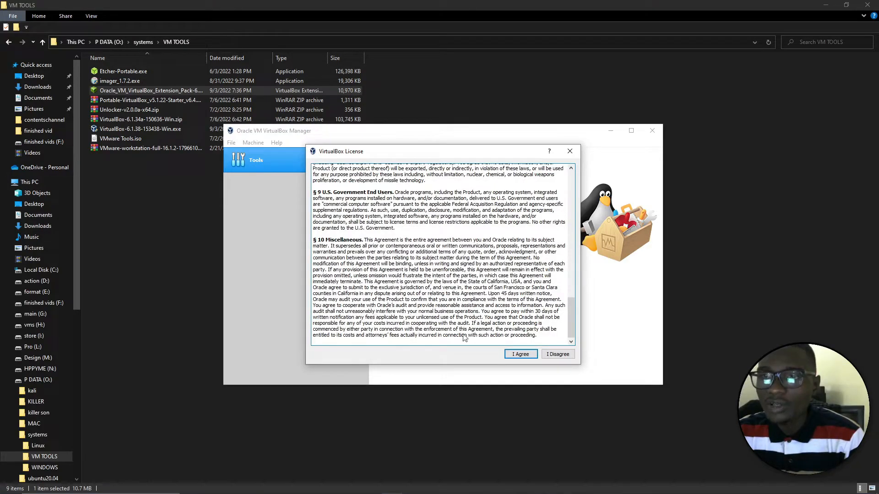
left_click(519, 354)
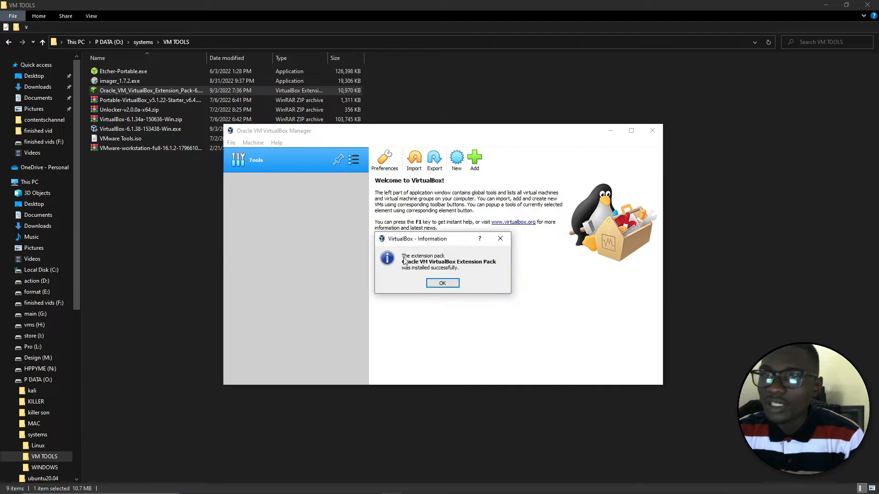
left_click(443, 283)
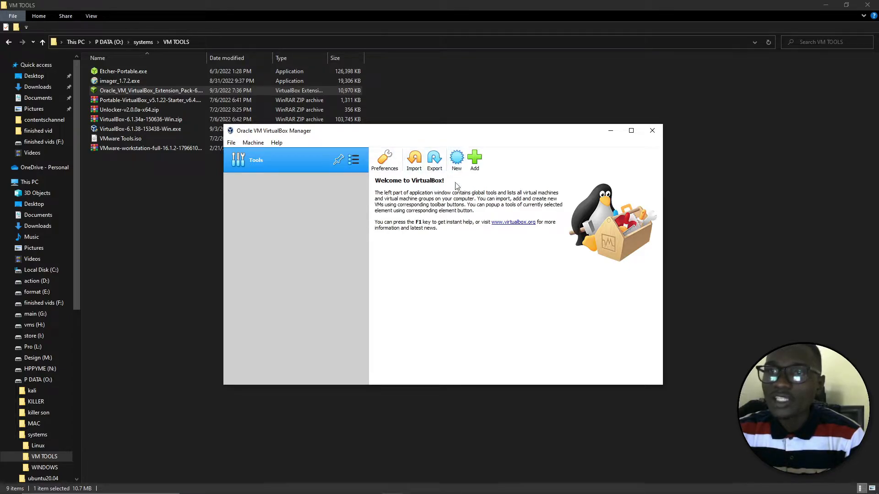
Start a new virtual machine named "kali linux" with the version set to Debian (64-bit).
left_click(457, 163)
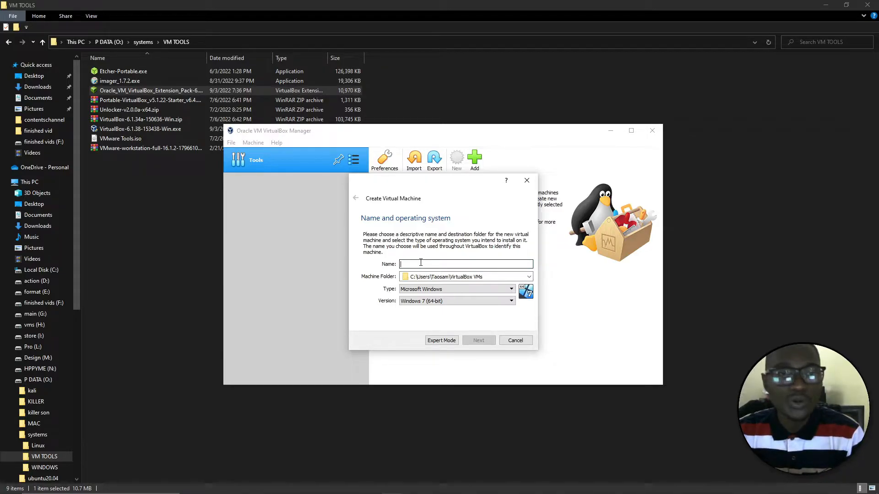
type("kali l")
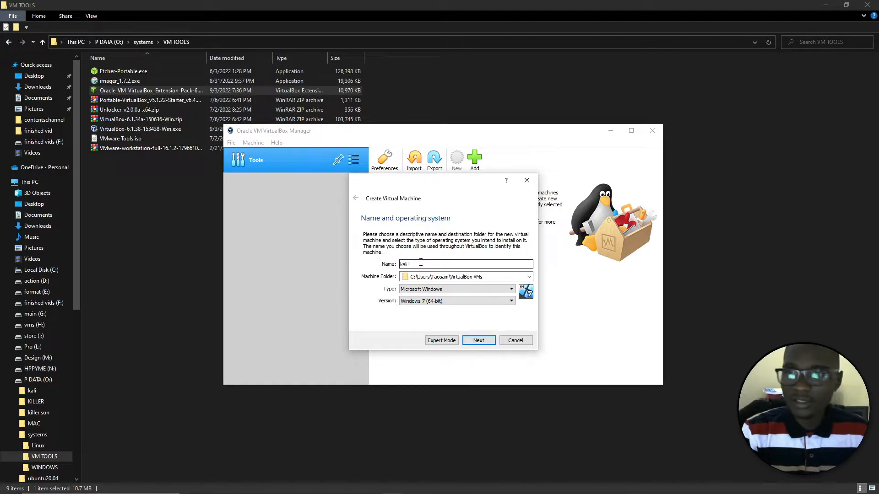
type("inux")
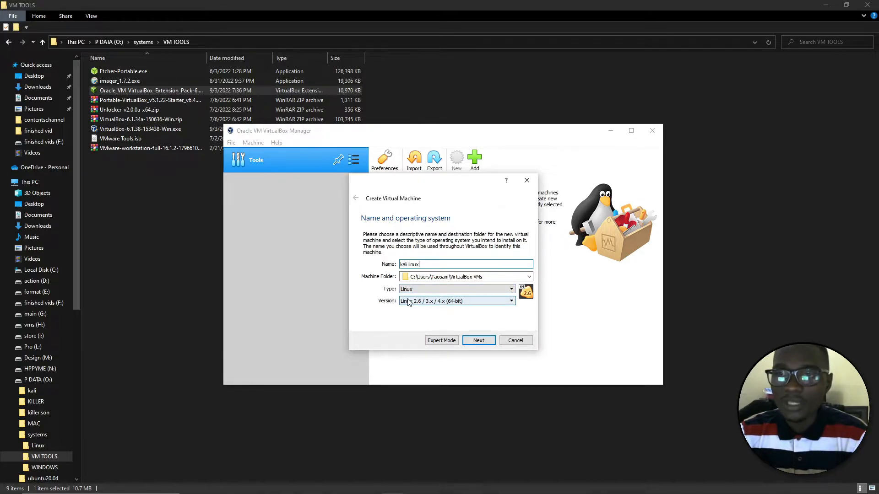
left_click(507, 306)
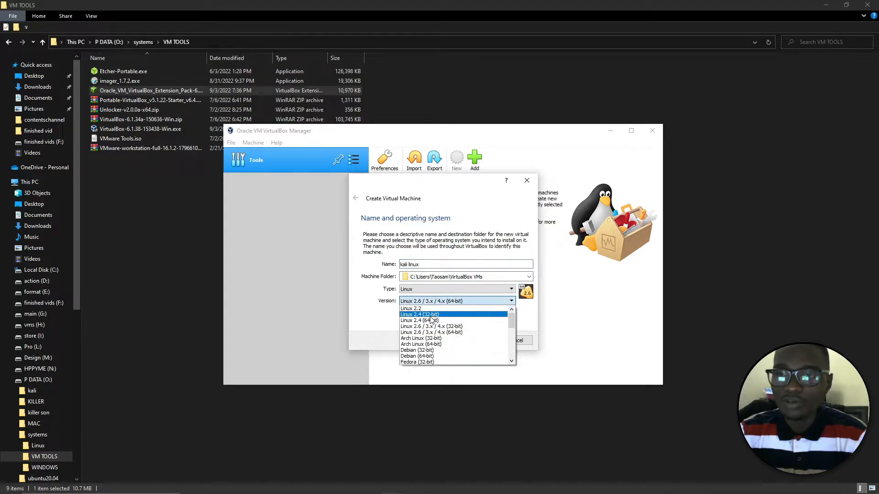
left_click(410, 357)
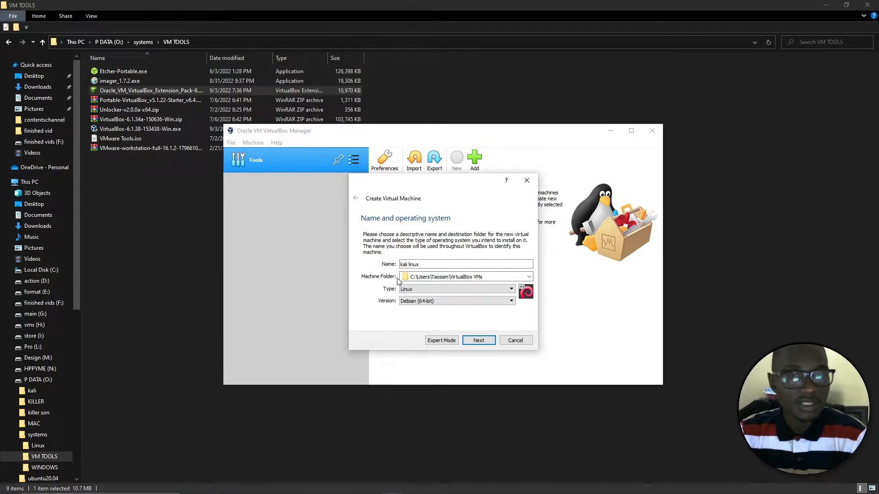
Set the new virtual machine's folder to the vms (H:) drive and continue to the memory settings.
left_click(529, 277)
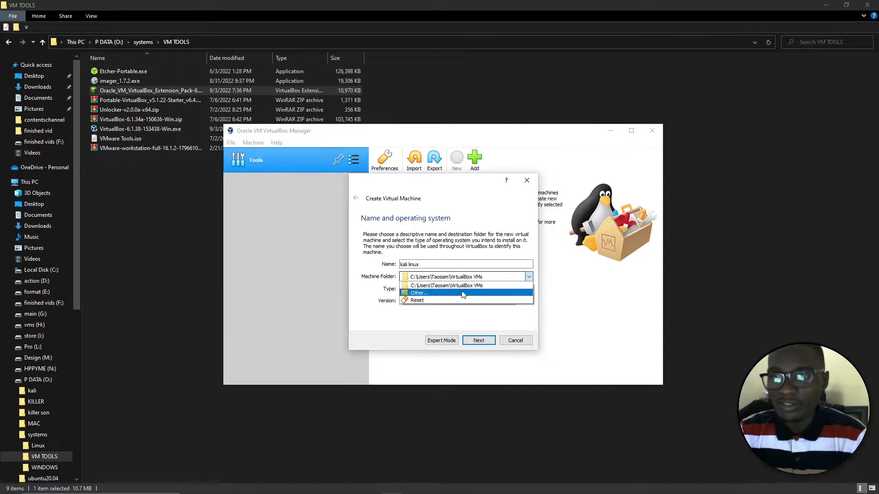
left_click(467, 293)
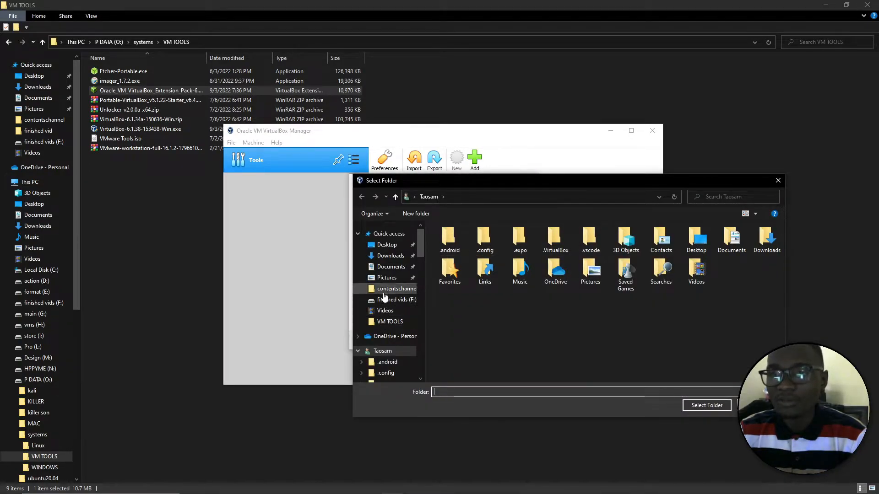
scroll(366, 337, "down", 7)
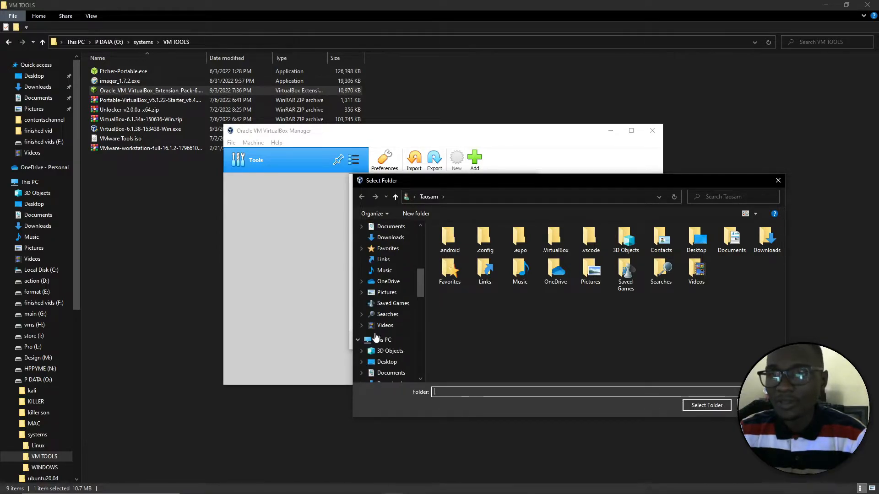
left_click(385, 340)
scroll(494, 336, "down", 5)
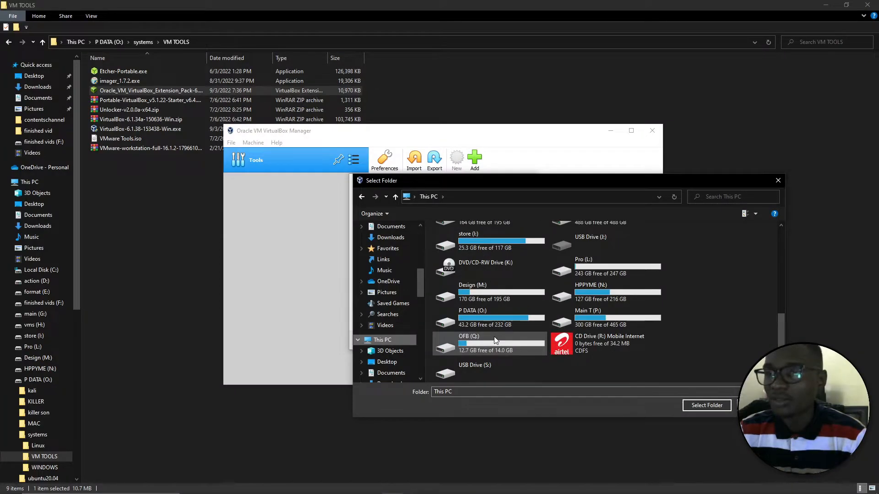
scroll(509, 339, "up", 3)
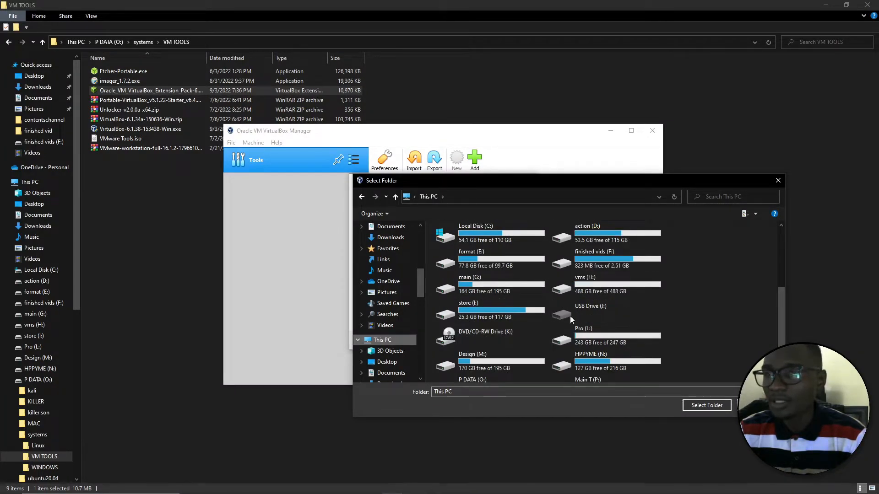
left_click(597, 285)
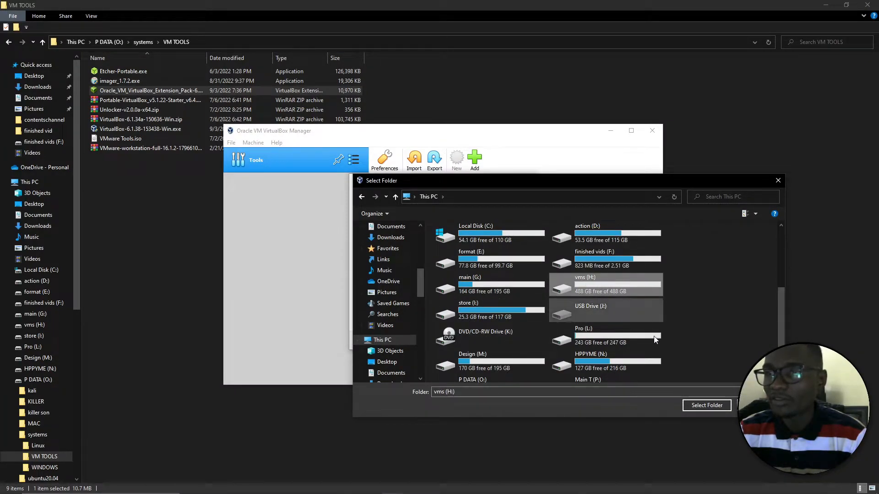
left_click(707, 405)
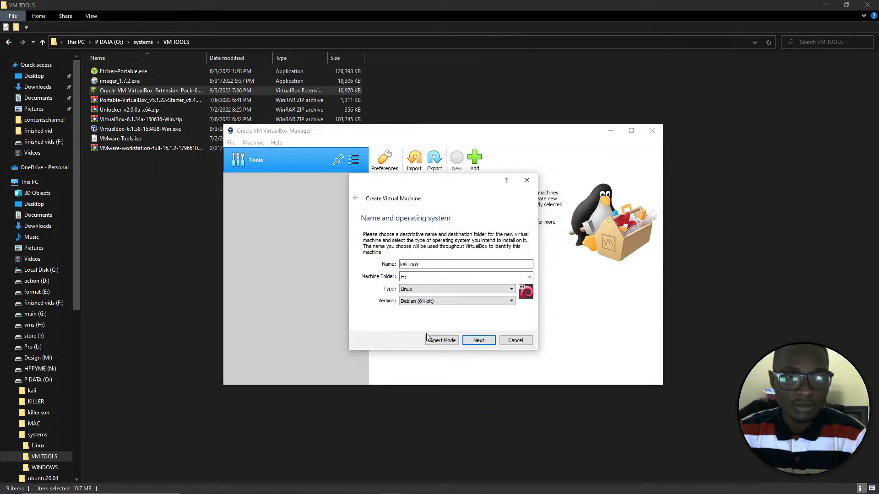
left_click(476, 343)
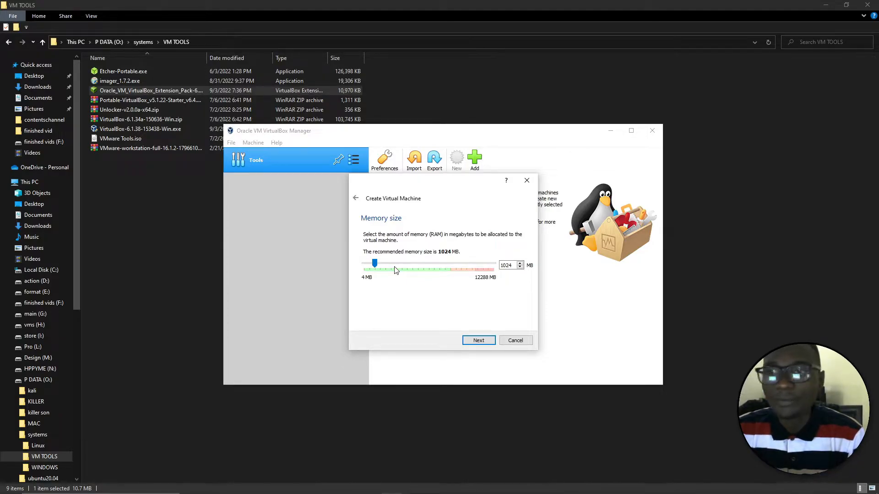
Allocate 4096 MB of memory to the virtual machine and continue to the hard disk options.
scroll(396, 270, "up", 5)
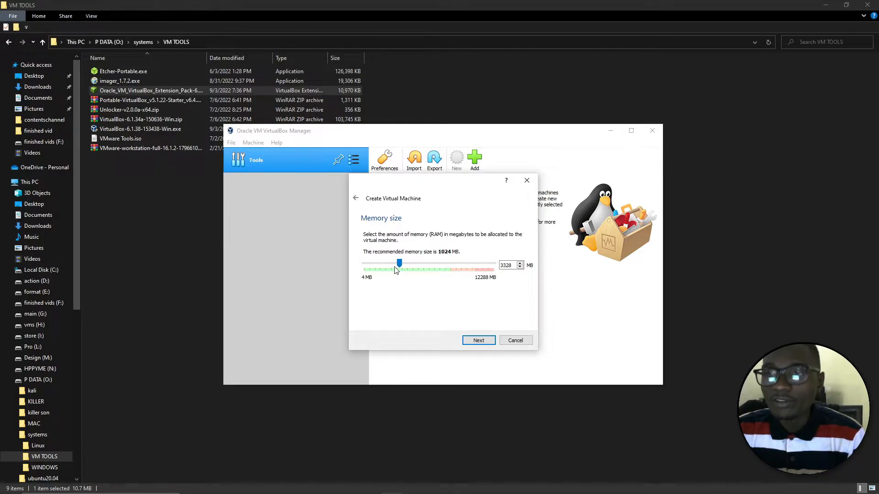
scroll(396, 270, "up", 1)
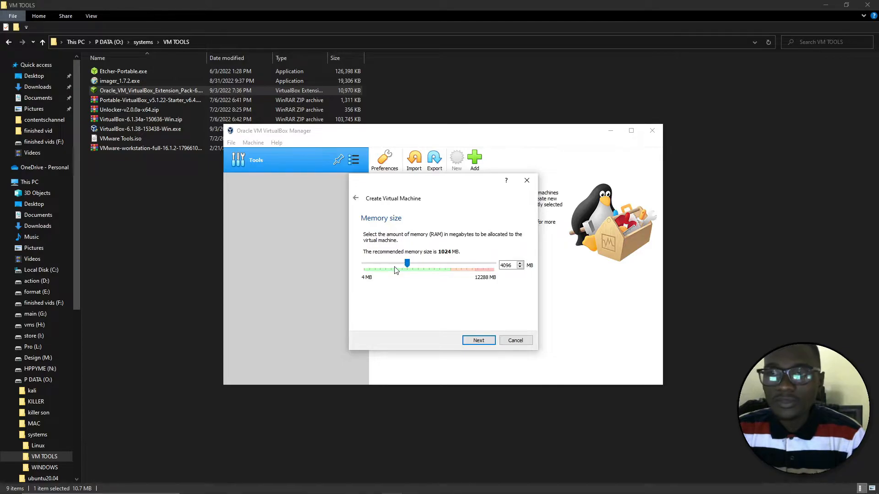
left_click(479, 341)
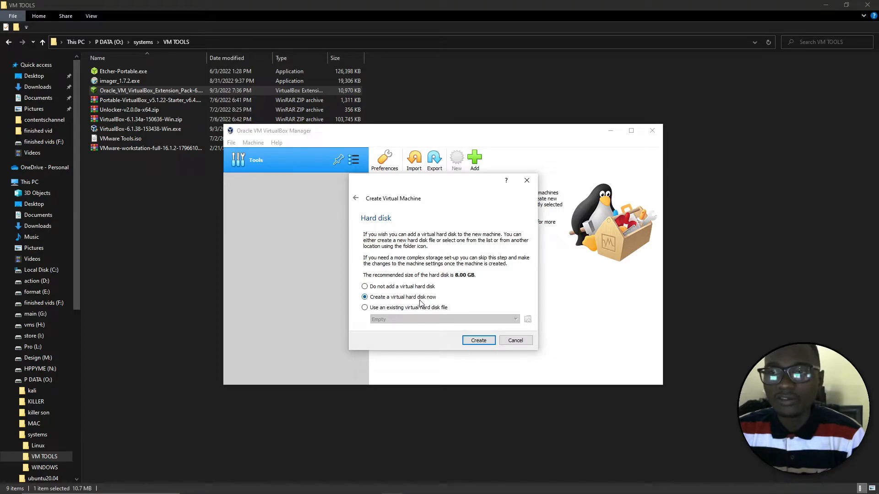
Create a new dynamically allocated VDI virtual hard disk of 30 GB, keeping the default file location.
left_click(486, 341)
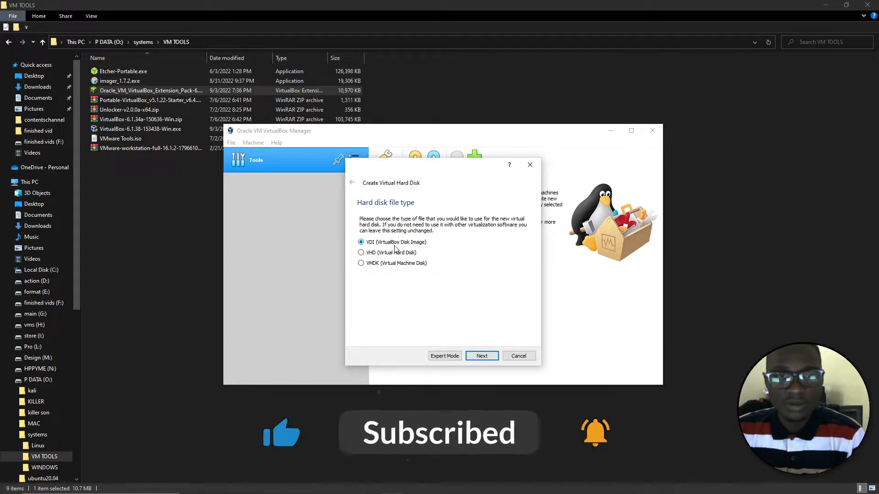
left_click(473, 352)
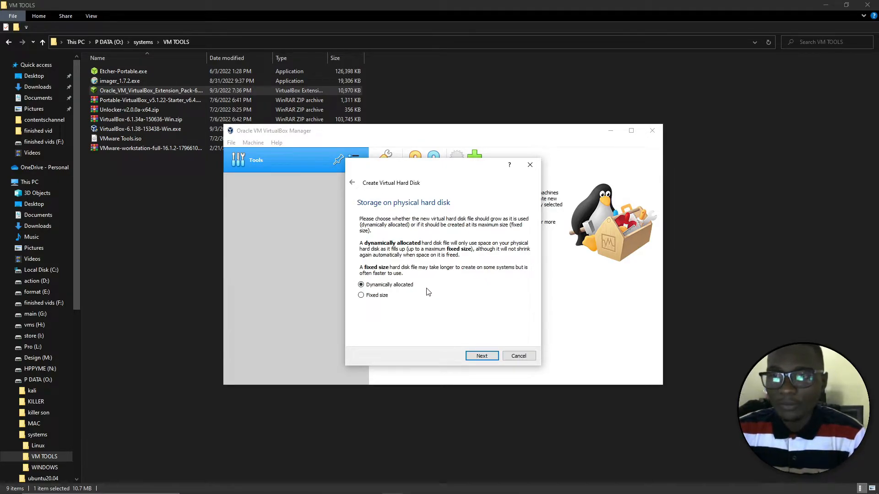
left_click(477, 356)
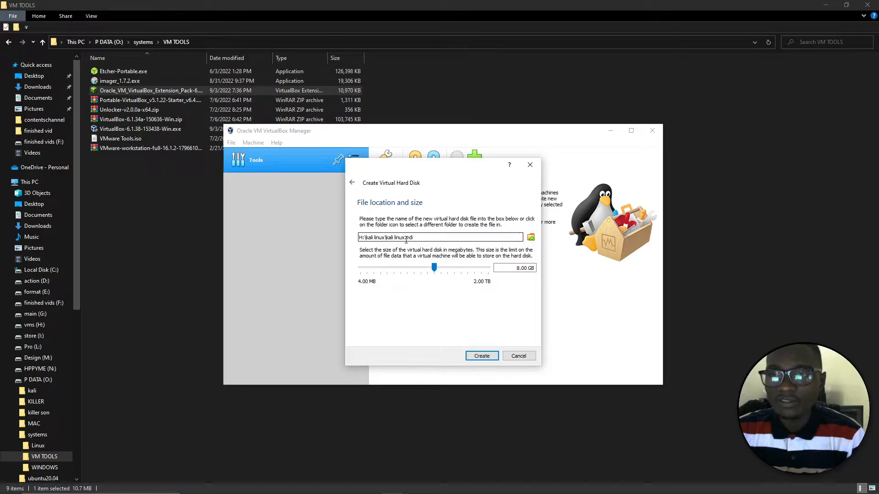
left_click(518, 269)
key("BackSpace")
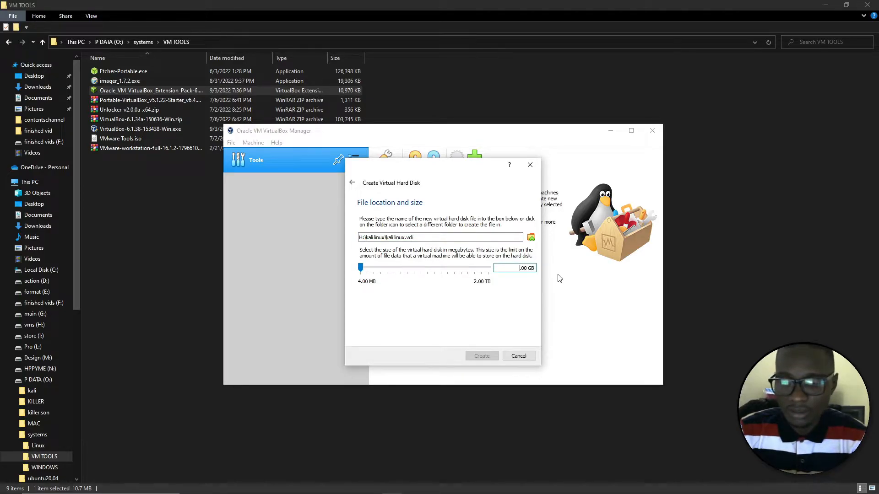
type("30")
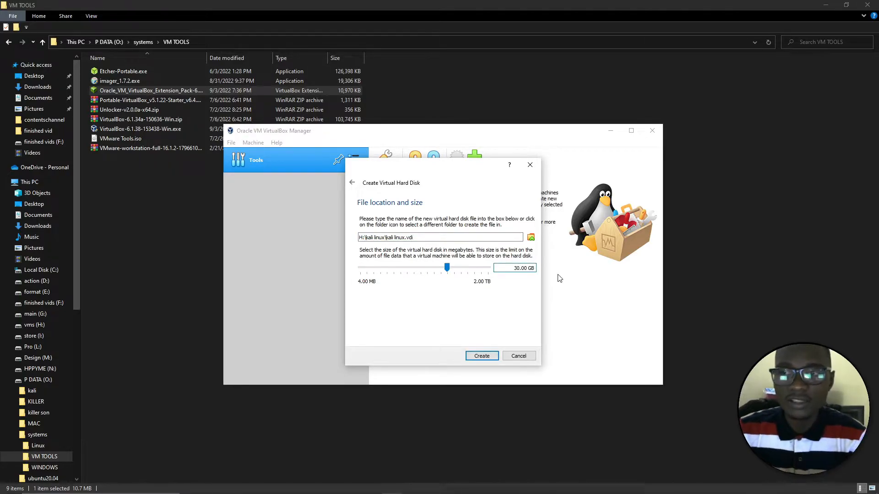
key("Delete")
key("Delete")
key("Delete")
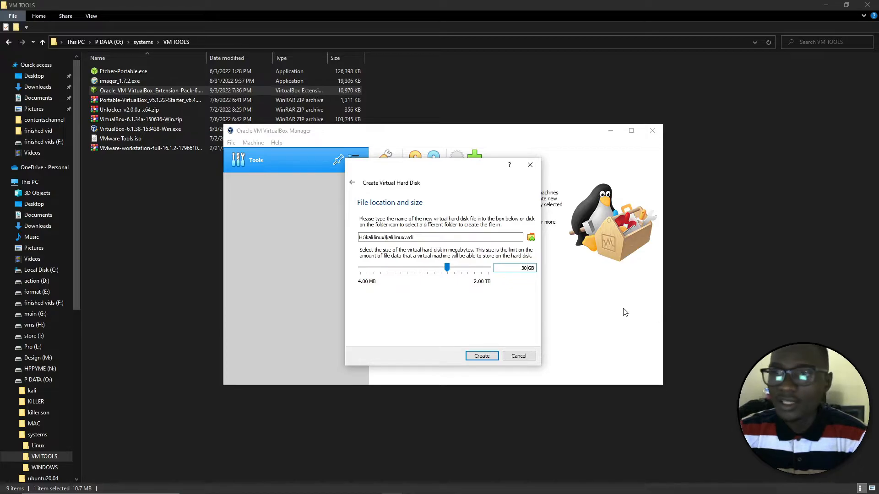
left_click(490, 358)
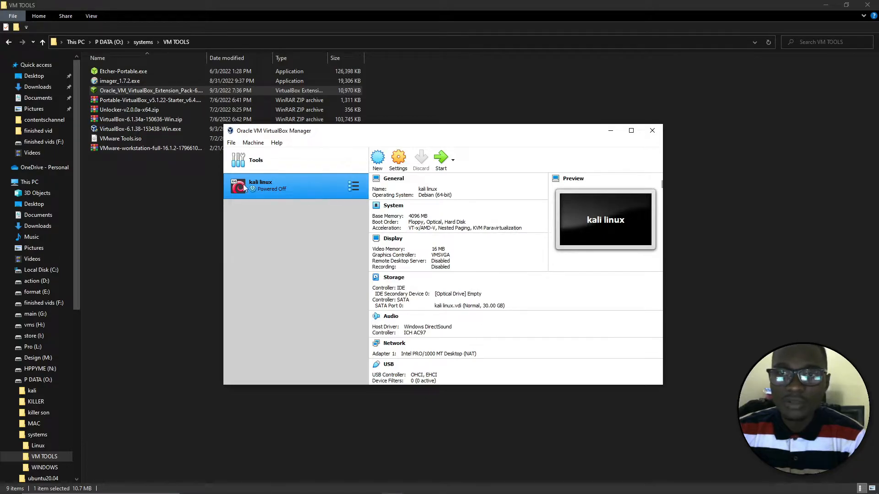
In the kali linux machine's system settings, set the number of processors to 2.
left_click(392, 164)
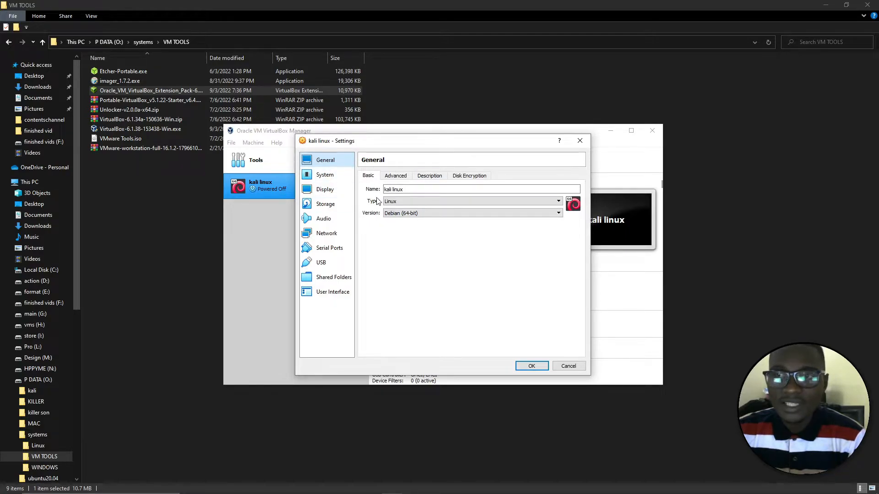
left_click(394, 176)
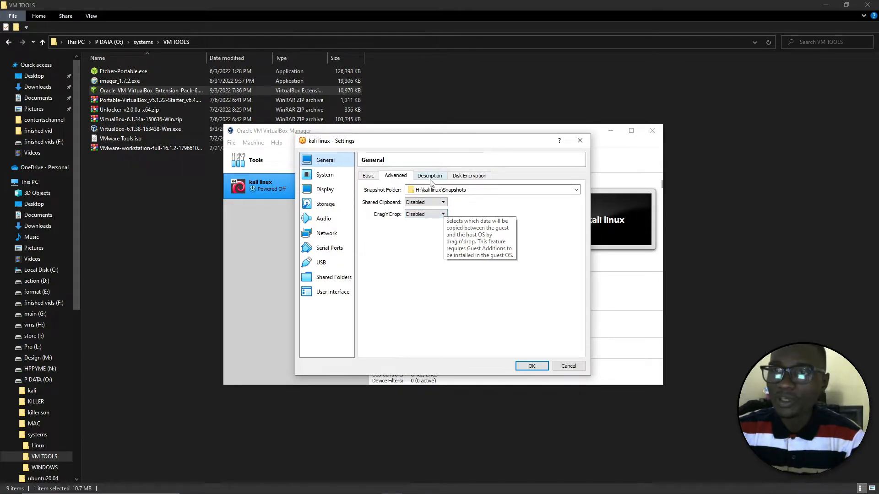
left_click(326, 175)
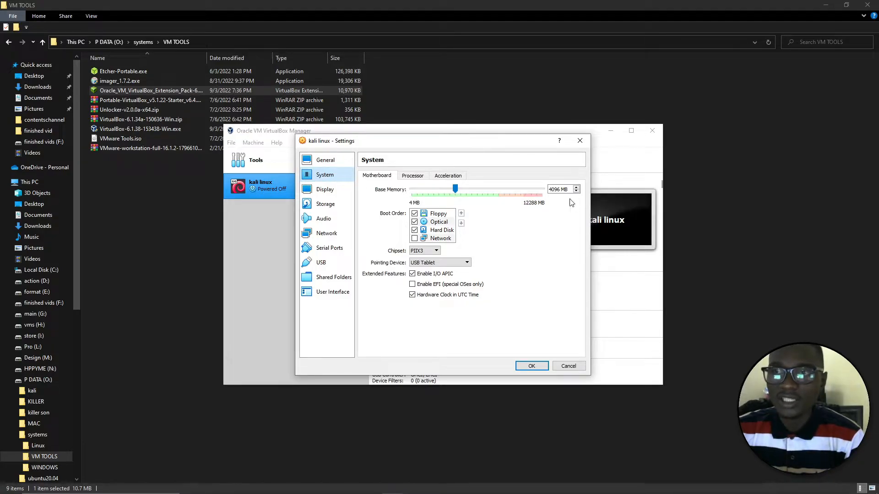
left_click(414, 178)
scroll(417, 192, "up", 2)
scroll(417, 192, "down", 1)
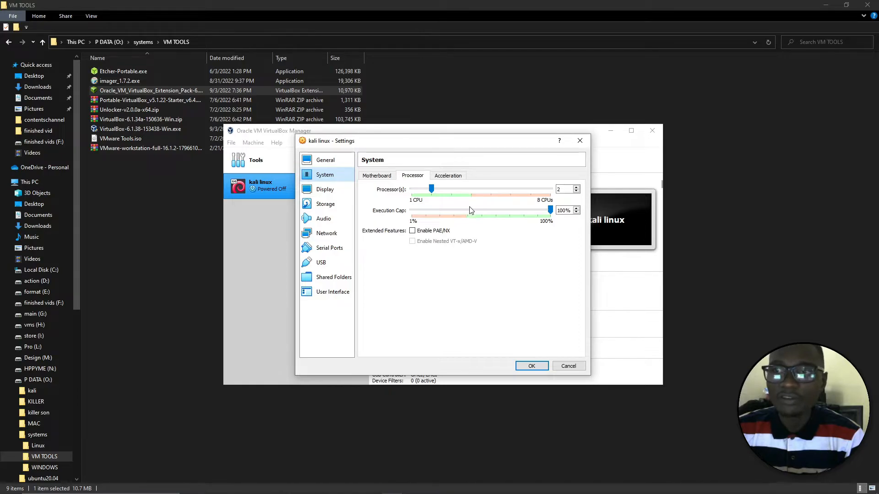
Raise the virtual machine's video memory to 128 MB in the display settings.
left_click(442, 176)
left_click(320, 192)
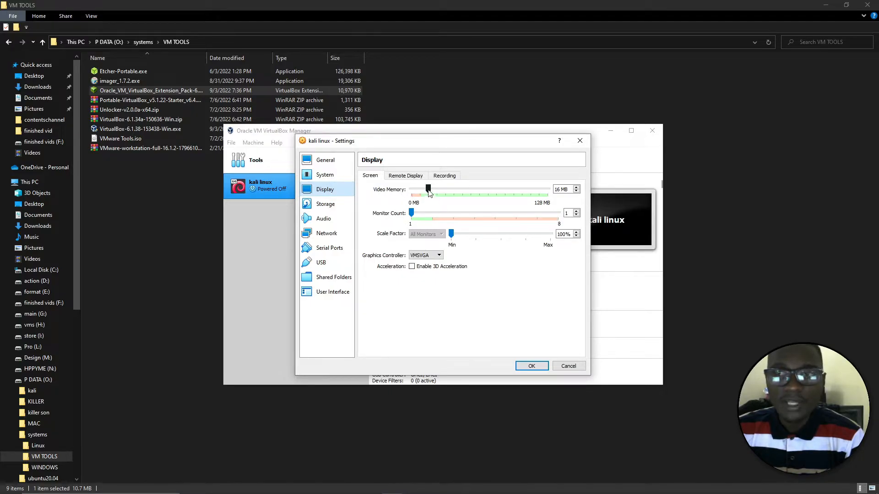
left_click_drag(428, 189, 551, 196)
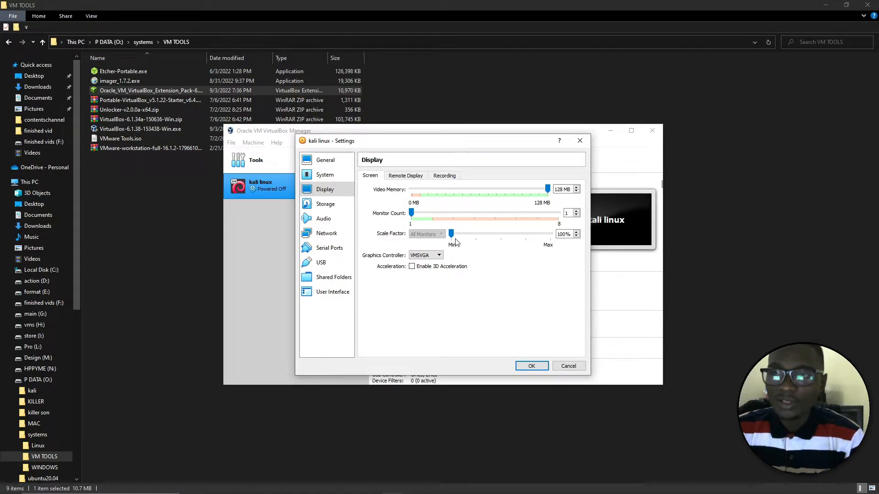
Load kali-linux-2022.3-installer-amd64.iso from the systems\Linux folder on P DATA (O:) into the machine's empty IDE optical drive.
left_click(332, 206)
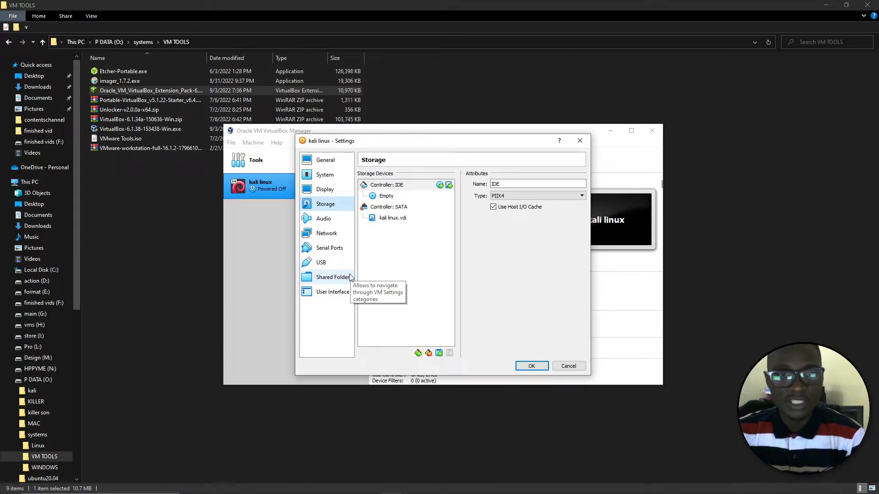
left_click(380, 200)
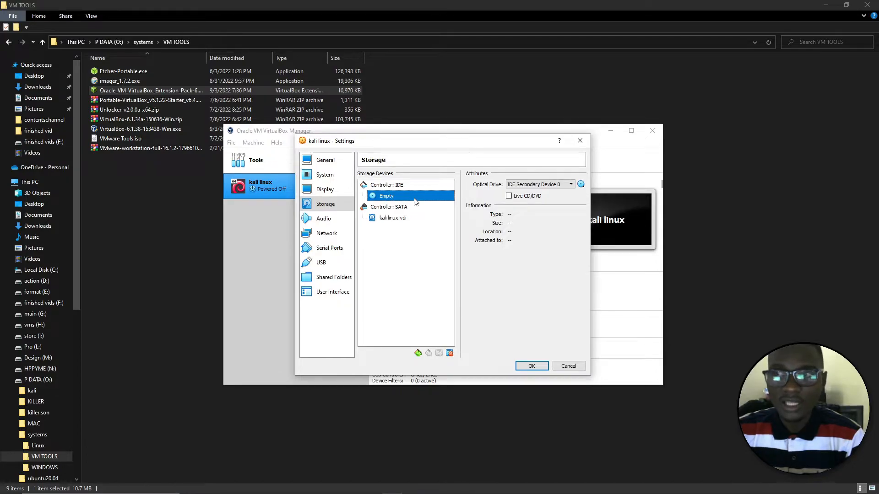
left_click(580, 185)
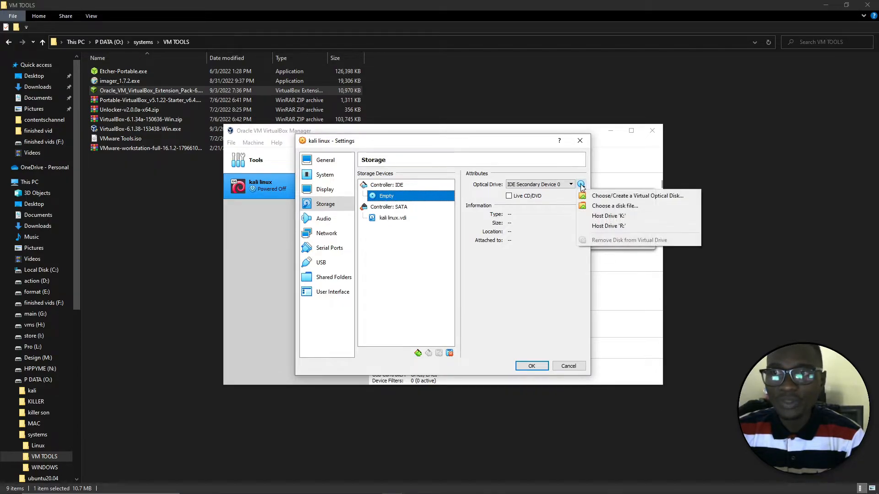
left_click(619, 207)
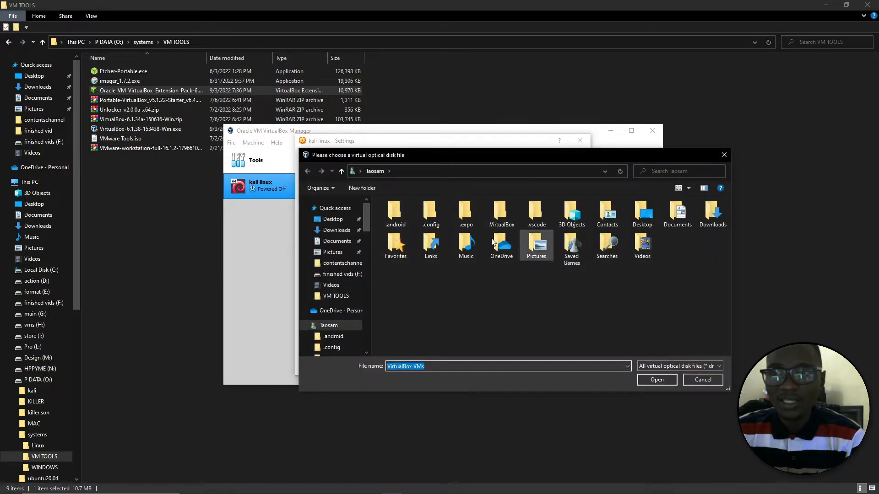
scroll(356, 285, "down", 9)
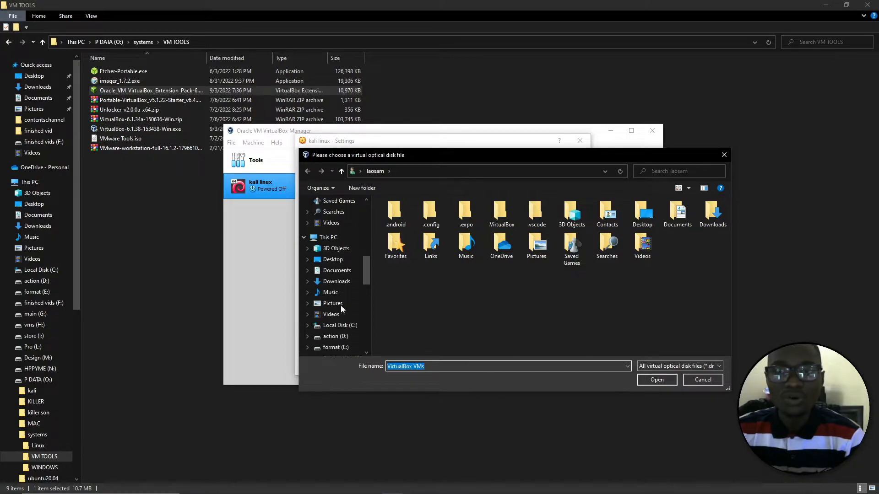
left_click(333, 226)
scroll(446, 321, "down", 2)
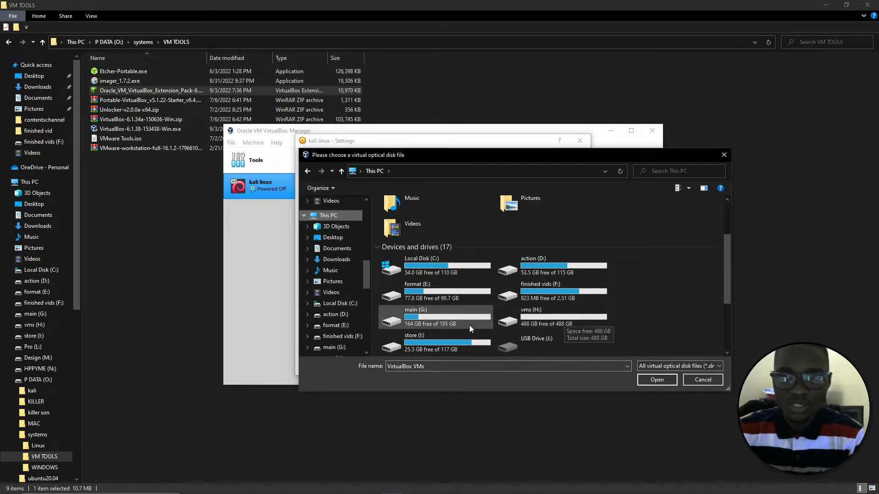
scroll(469, 325, "down", 3)
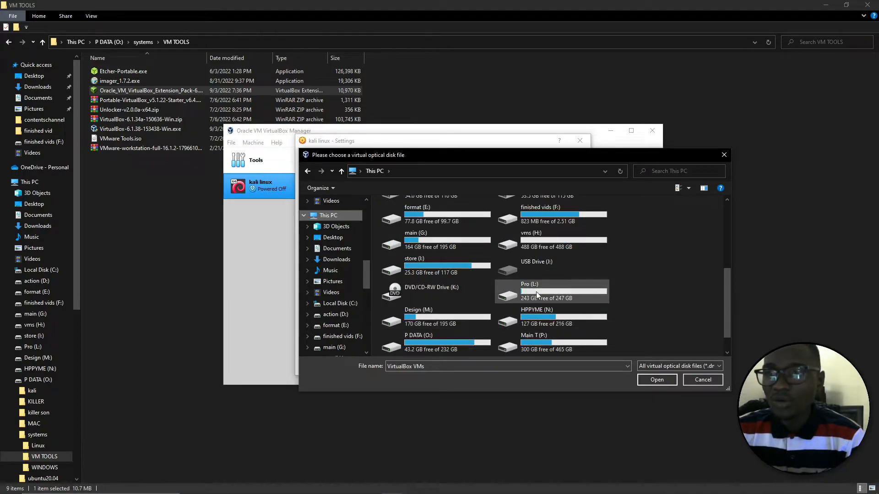
double_click(438, 335)
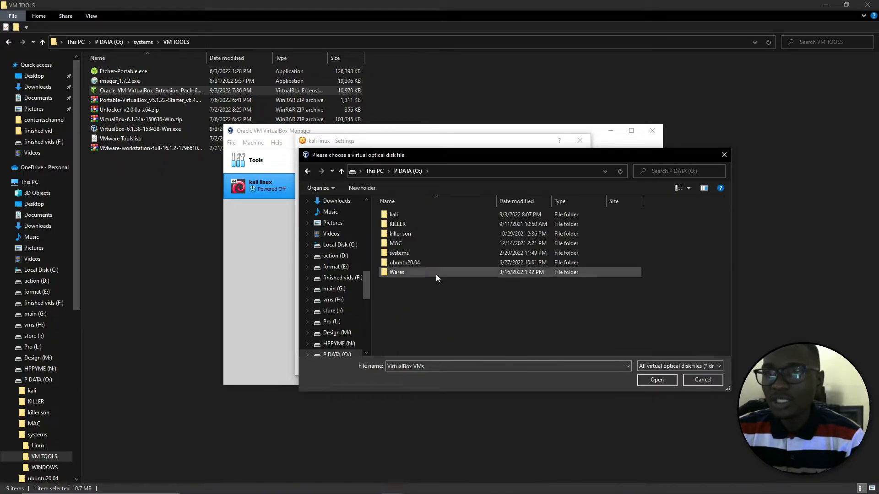
double_click(405, 254)
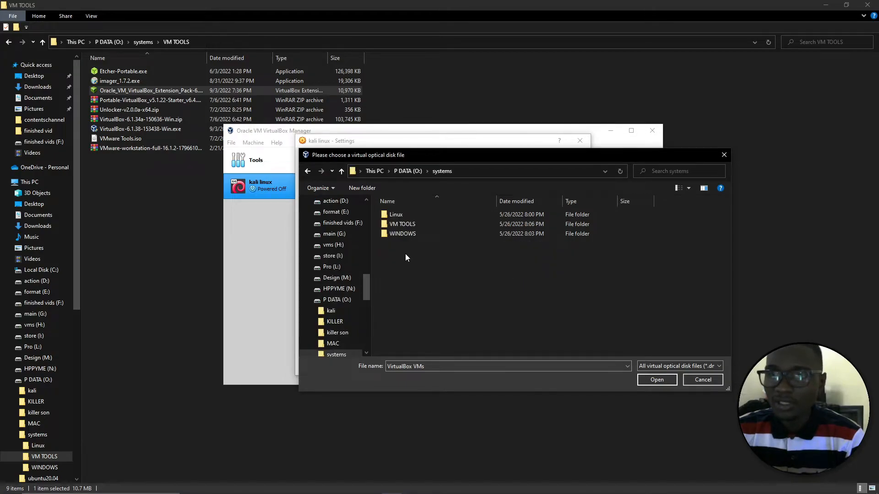
double_click(407, 216)
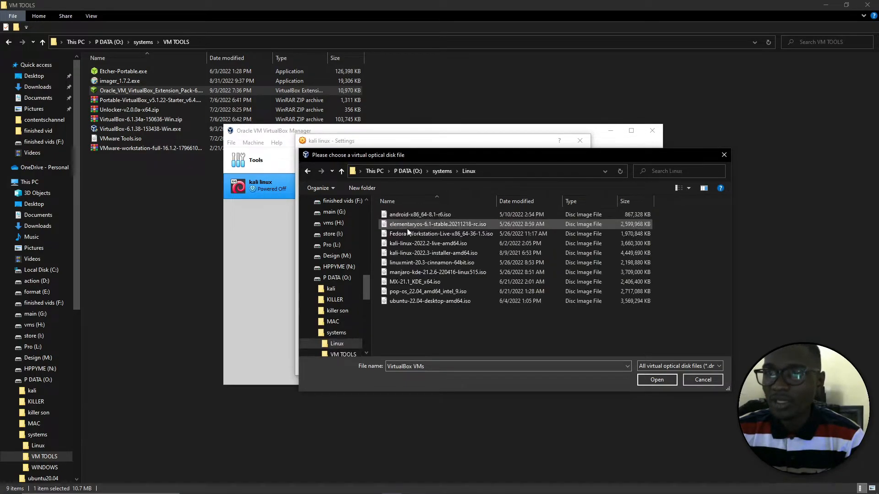
left_click(424, 253)
double_click(424, 253)
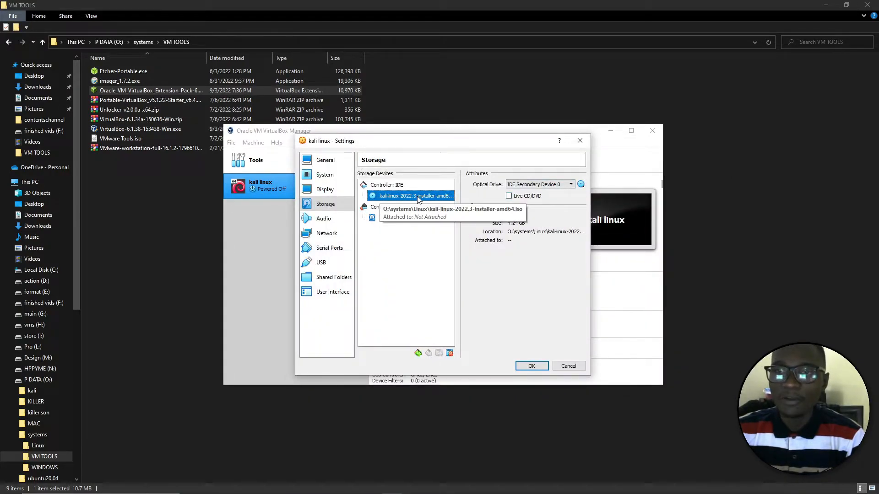
Review the network attachment options for Adapter 1, keep it attached to NAT, and save the virtual machine's settings.
left_click(330, 236)
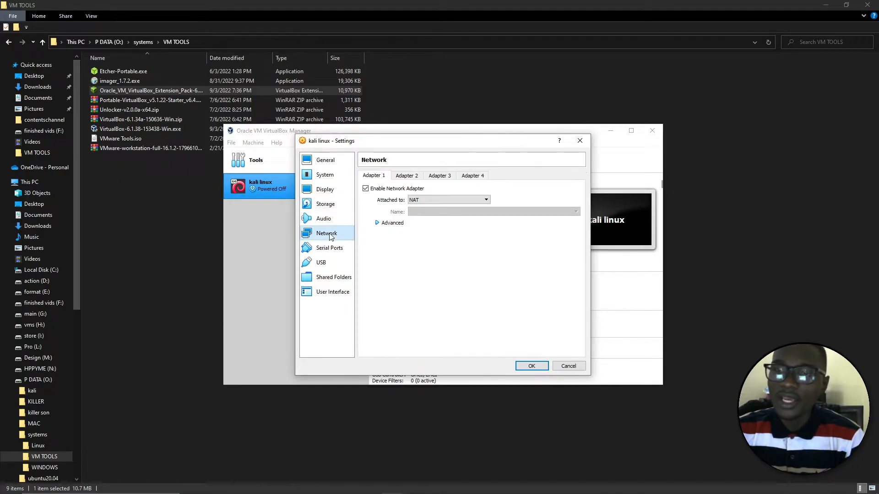
left_click(486, 201)
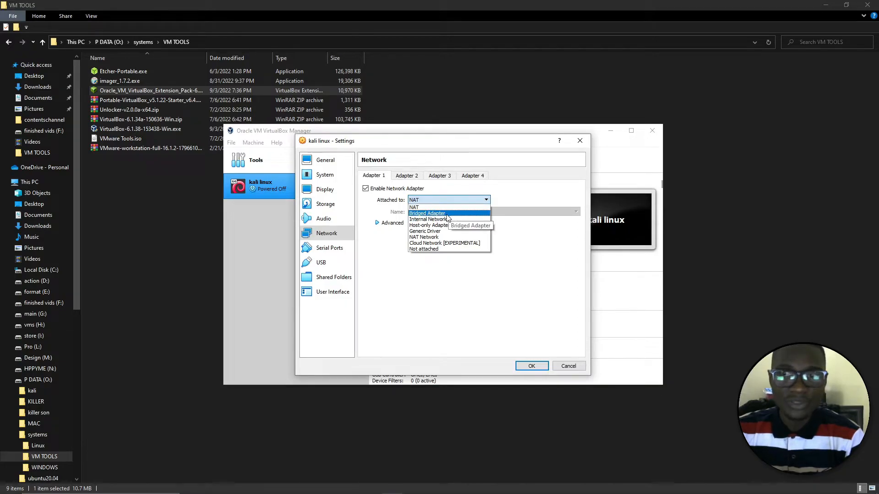
left_click(442, 290)
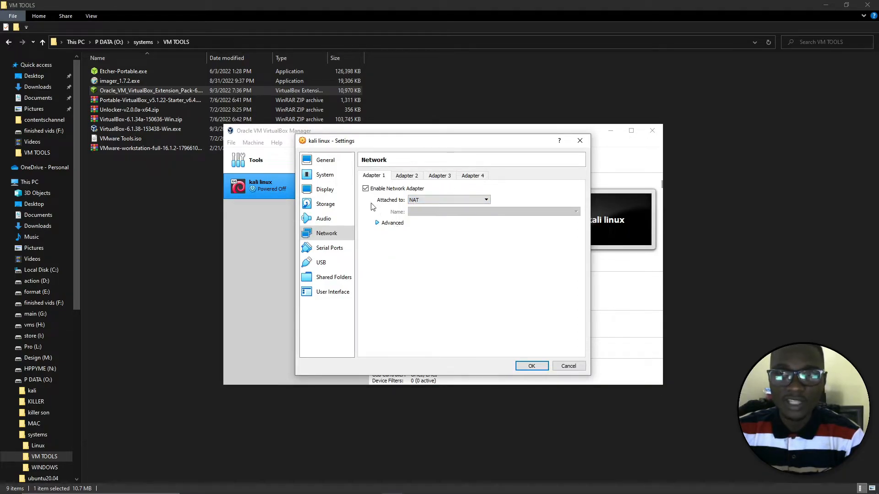
left_click(530, 366)
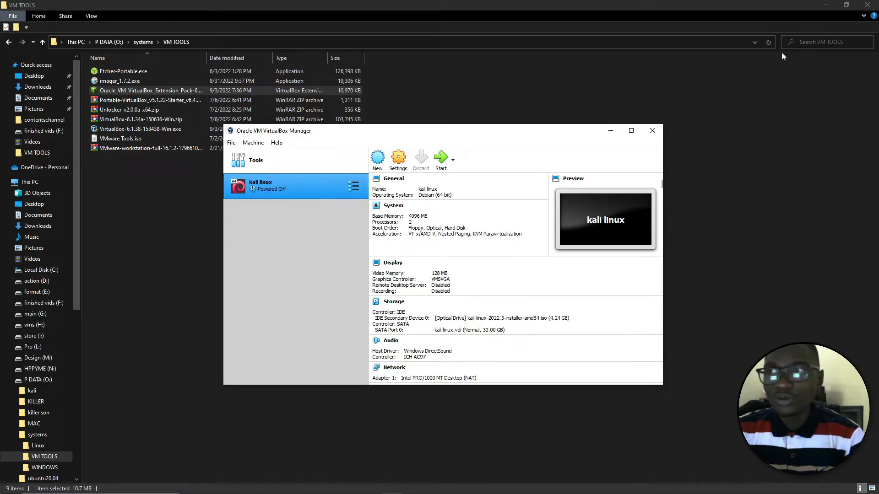
Close the VM TOOLS folder window and start the kali linux virtual machine, dismissing the keyboard capture notice.
left_click(867, 6)
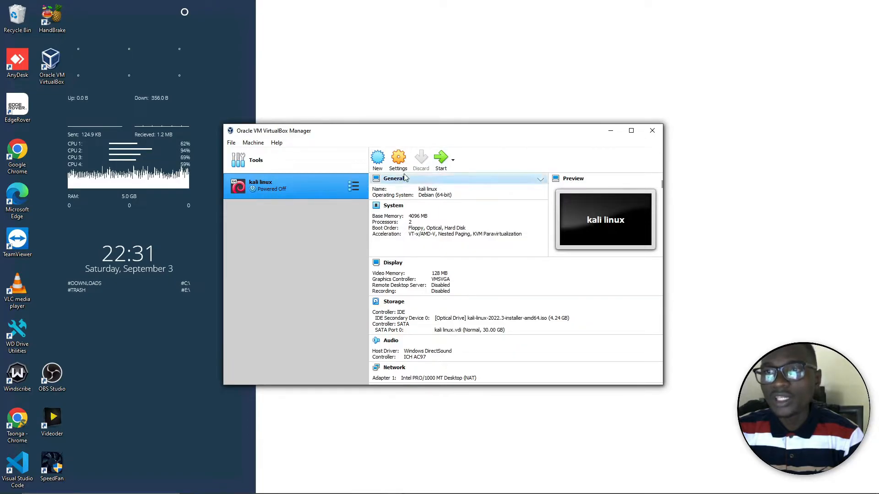
left_click(440, 161)
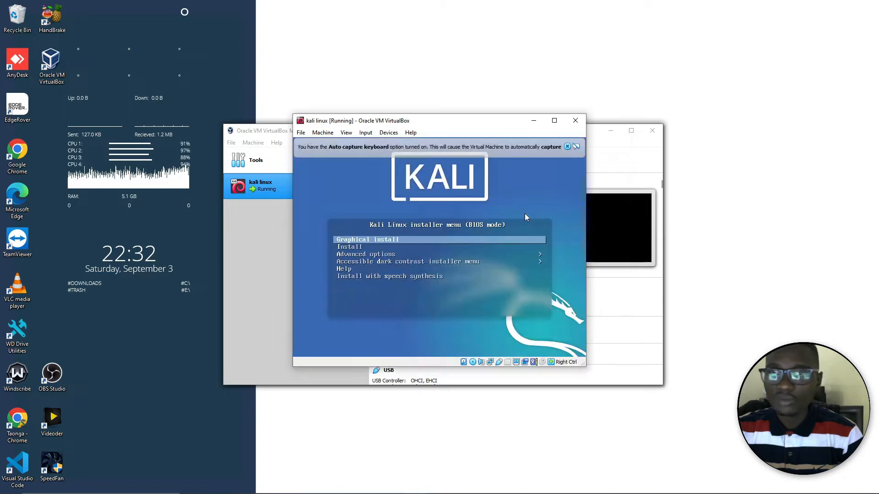
left_click(567, 146)
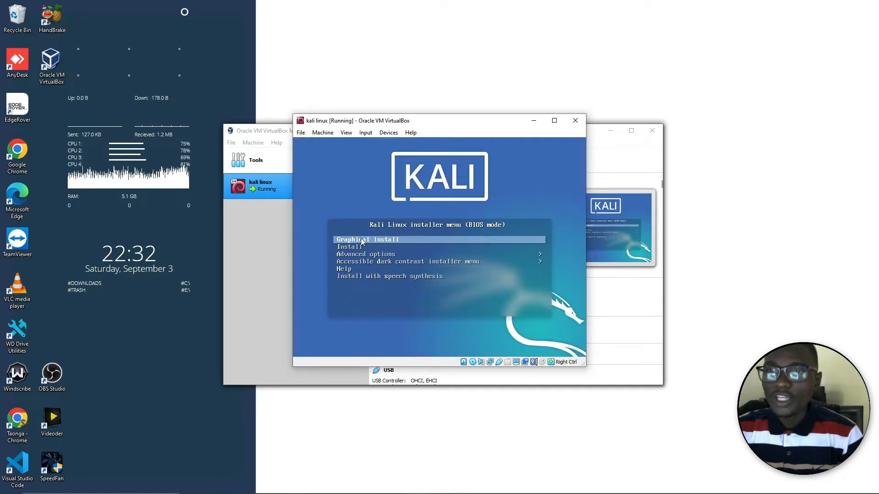
Start the Graphical install from the Kali Linux installer menu.
left_click(390, 243)
left_click(404, 283)
left_click(418, 298)
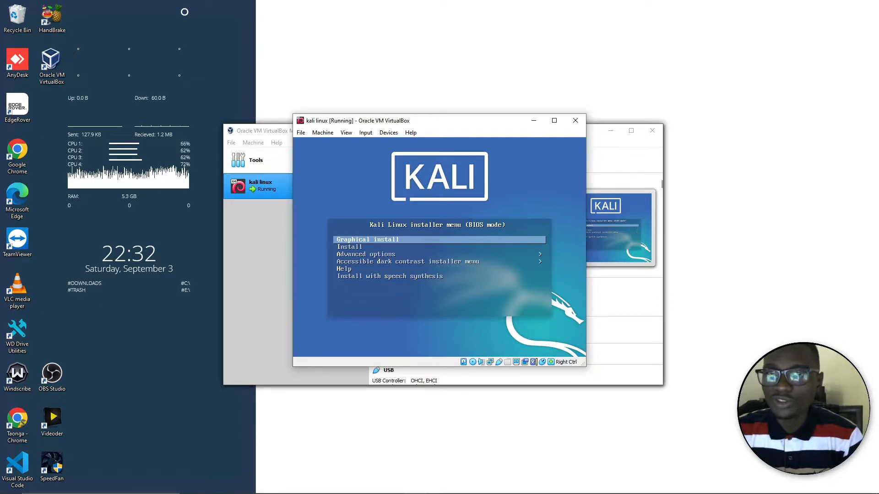
key("Down")
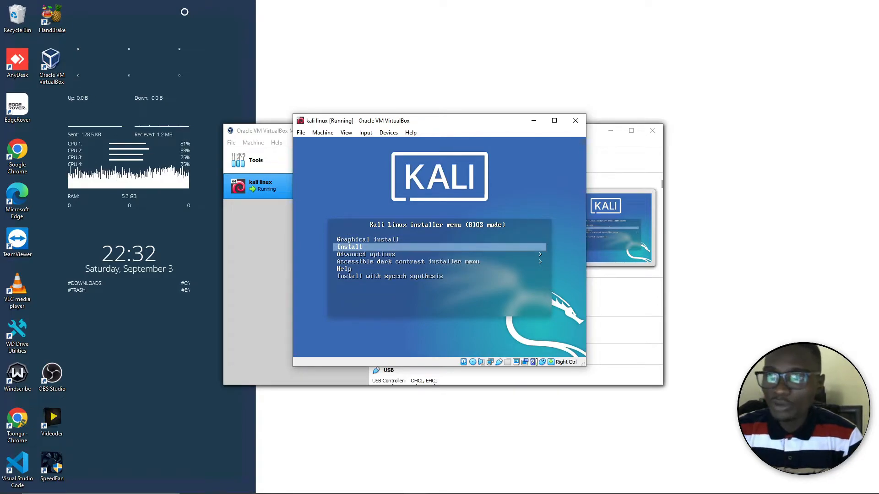
key("Up")
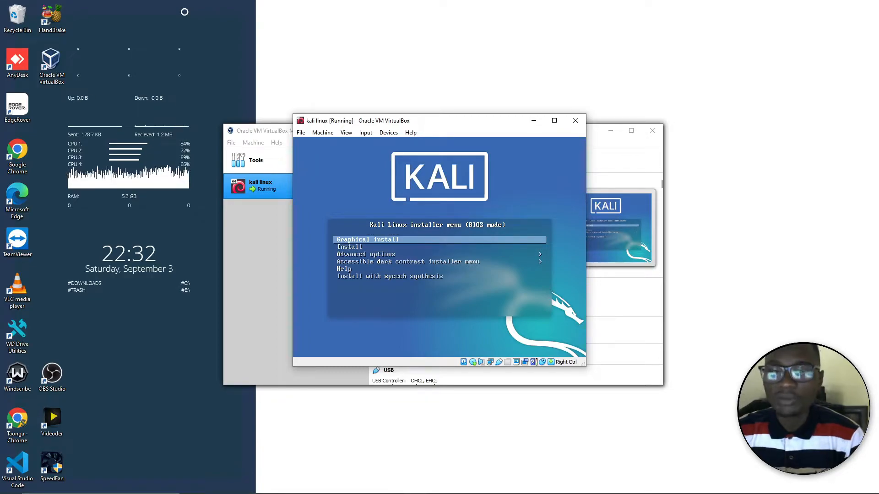
key("Return")
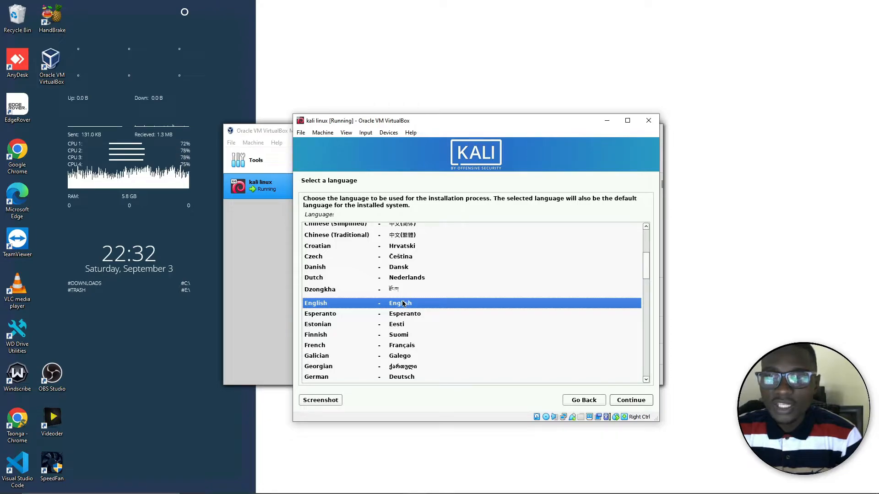
Set the installer's regional options to English as language, Zambia as location and American English as keymap.
left_click(626, 401)
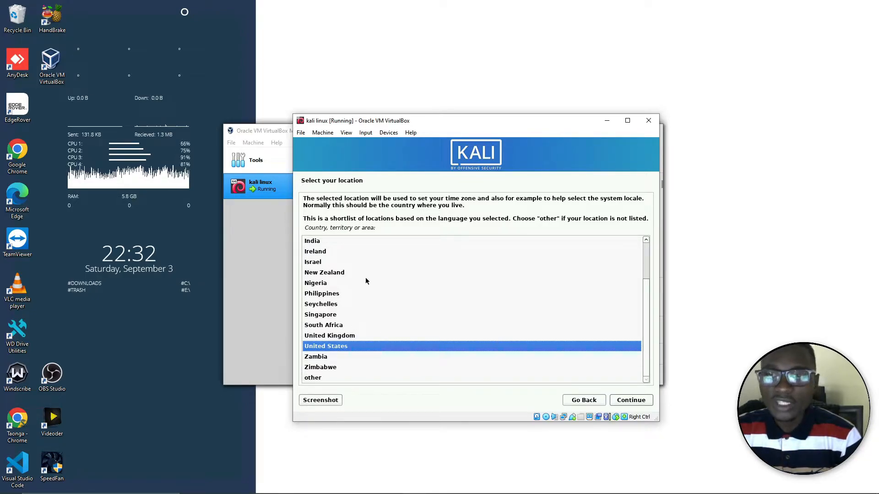
left_click(322, 360)
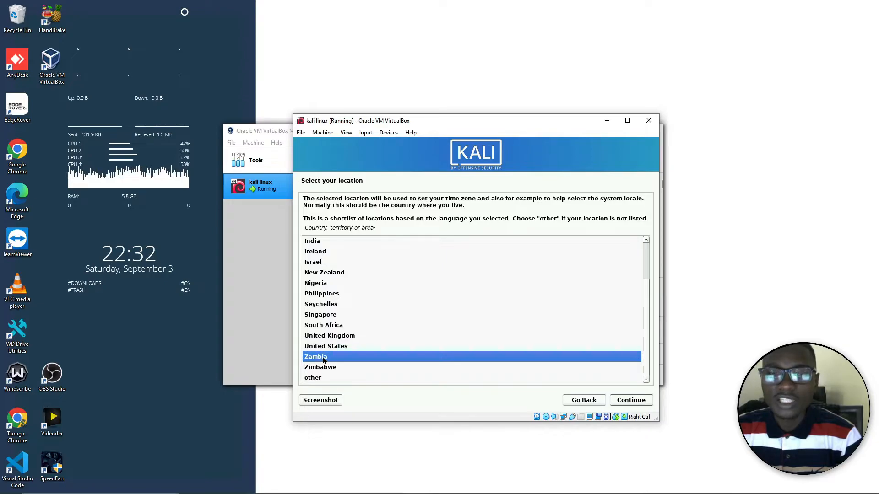
left_click(629, 400)
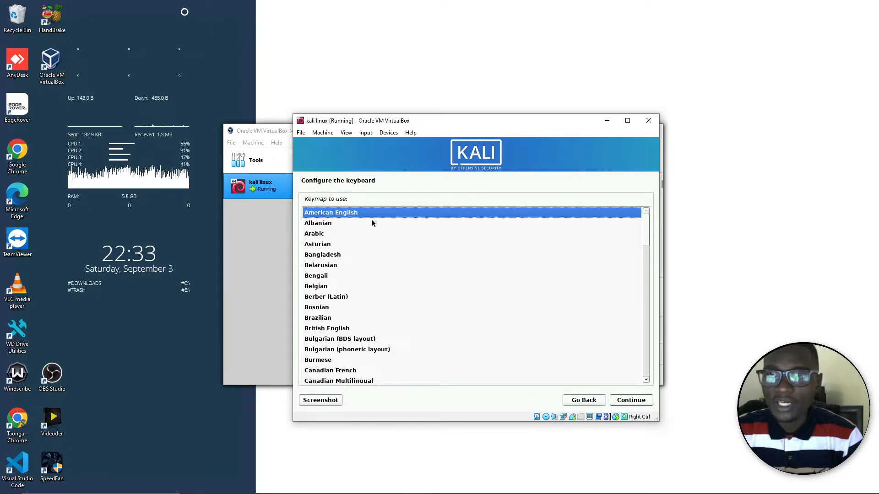
left_click(627, 402)
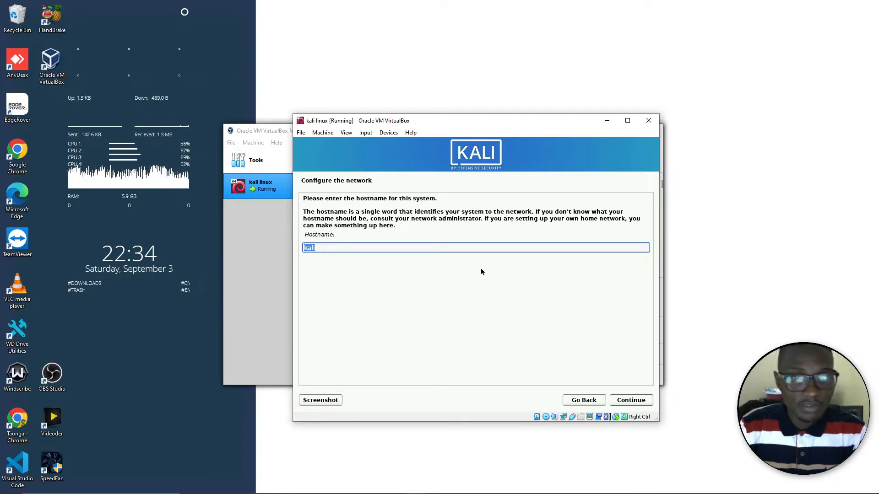
Set the system's hostname to itcontents and leave the domain name empty.
type("it")
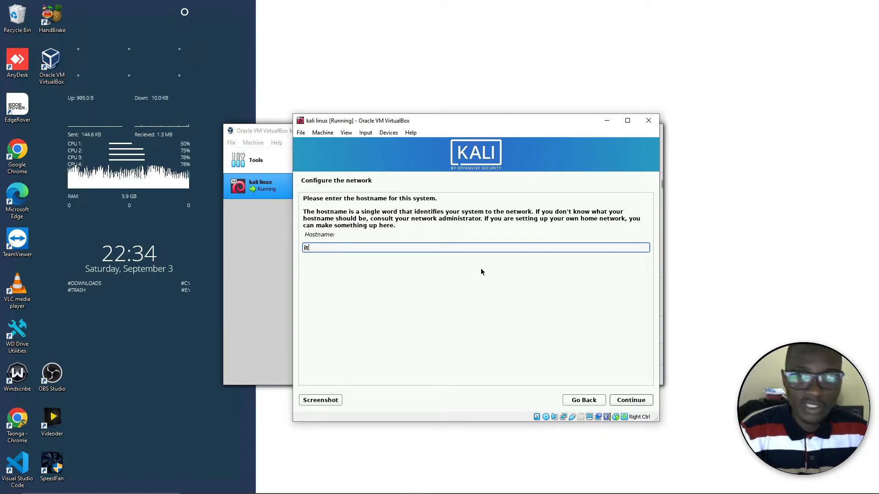
type("contents")
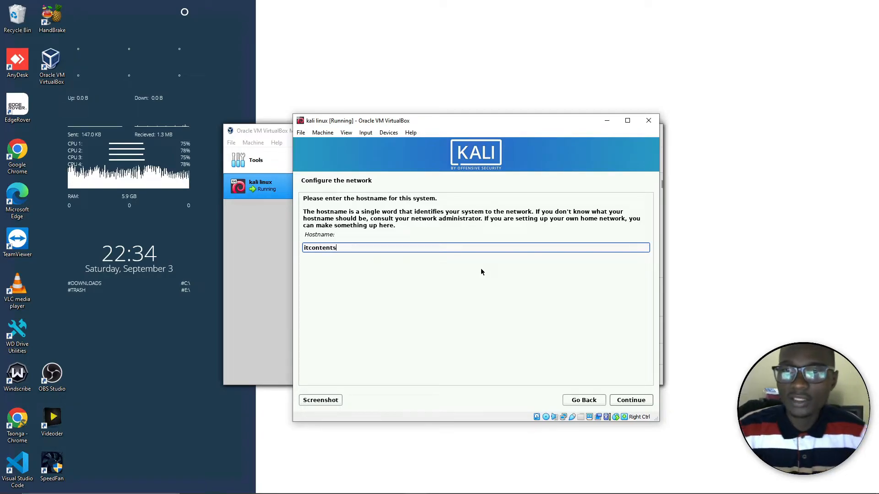
key("Return")
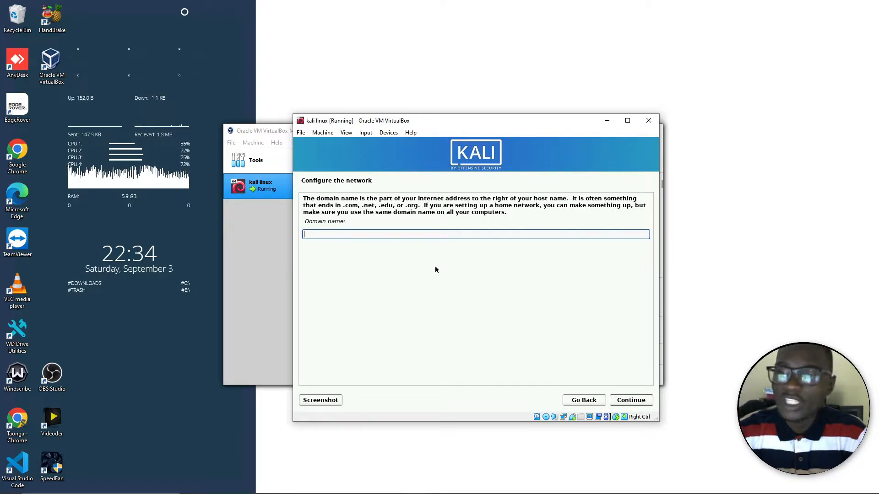
left_click(629, 405)
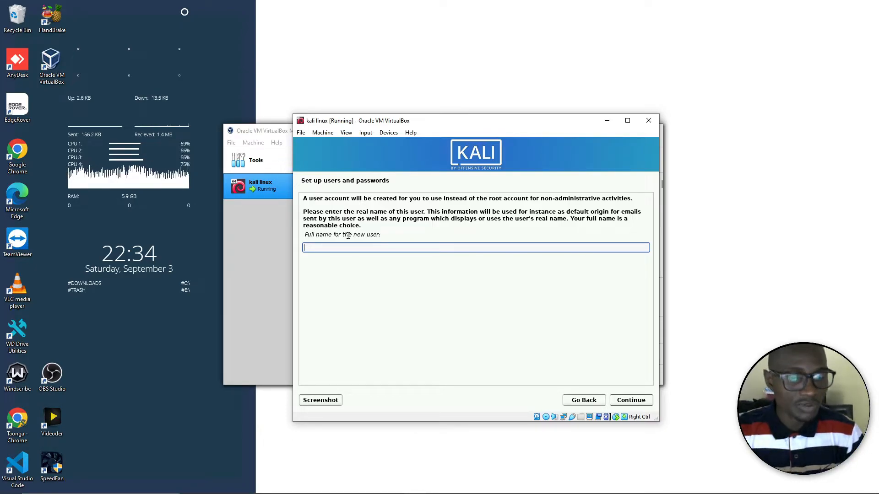
Enter itcontents as the new user's full name and accept the same text as the account's username.
type("itcontents")
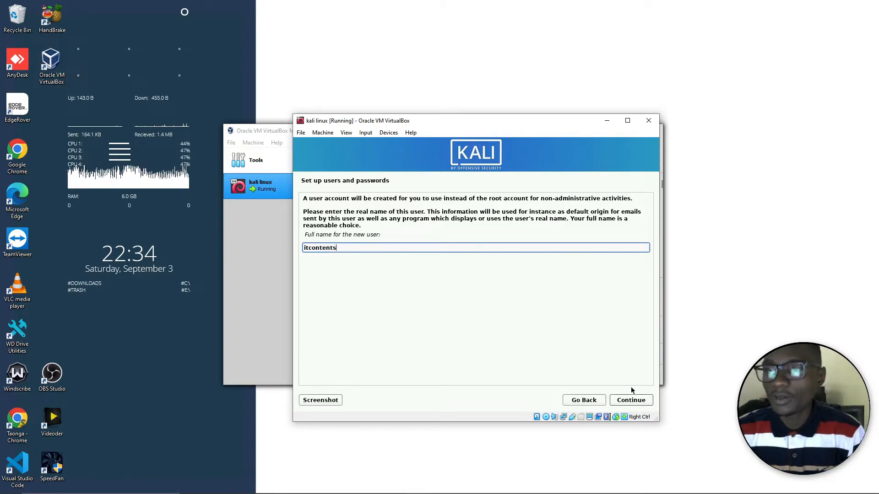
left_click(629, 401)
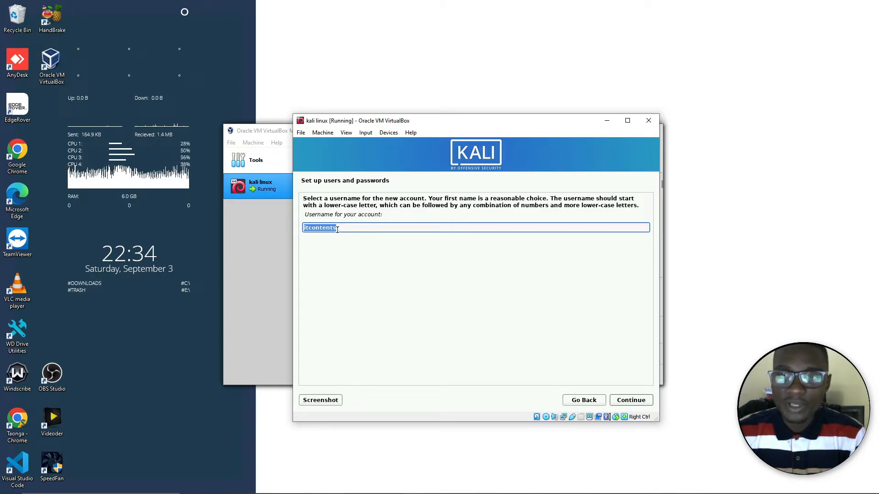
left_click(618, 401)
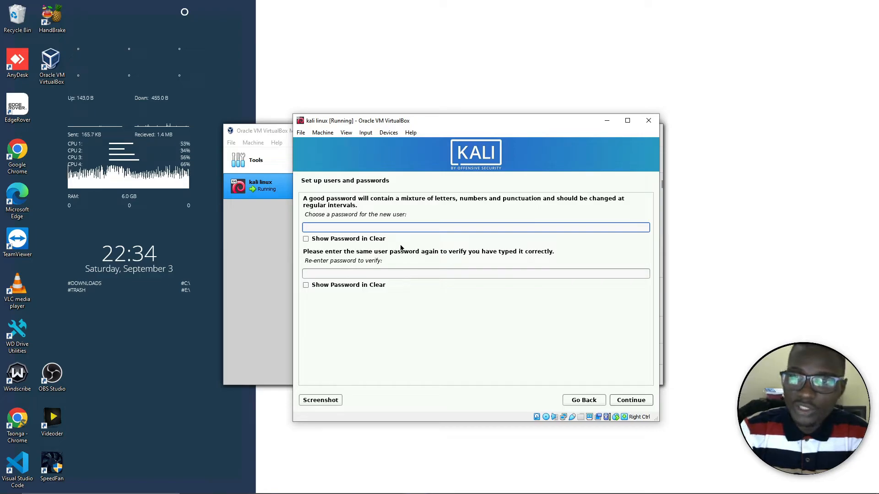
Enter and verify the password for the new user account, and submit it.
type("********")
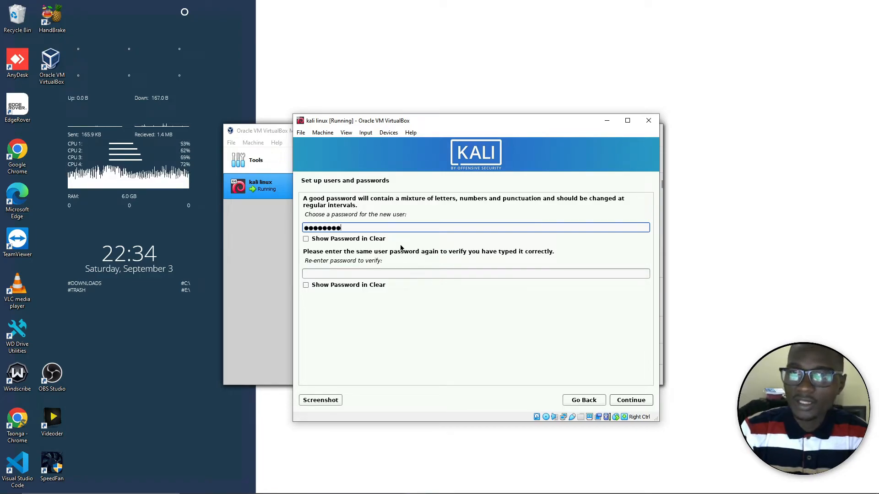
key("Return")
type("********")
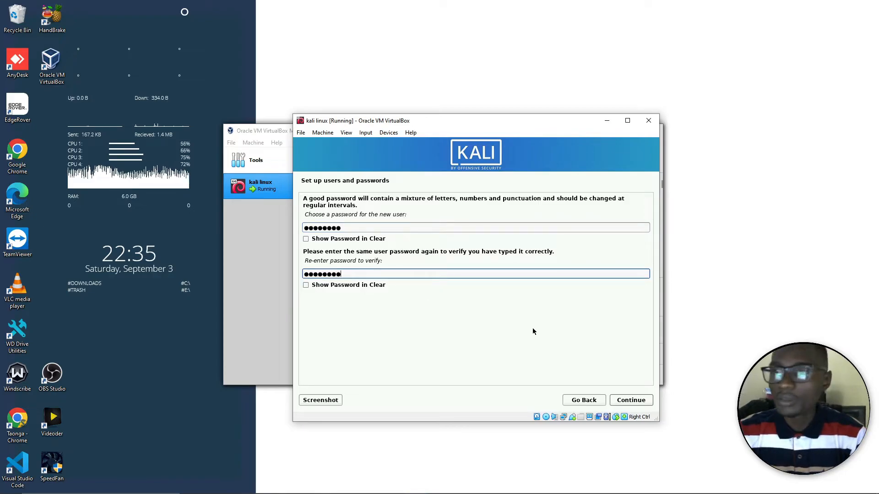
left_click(618, 401)
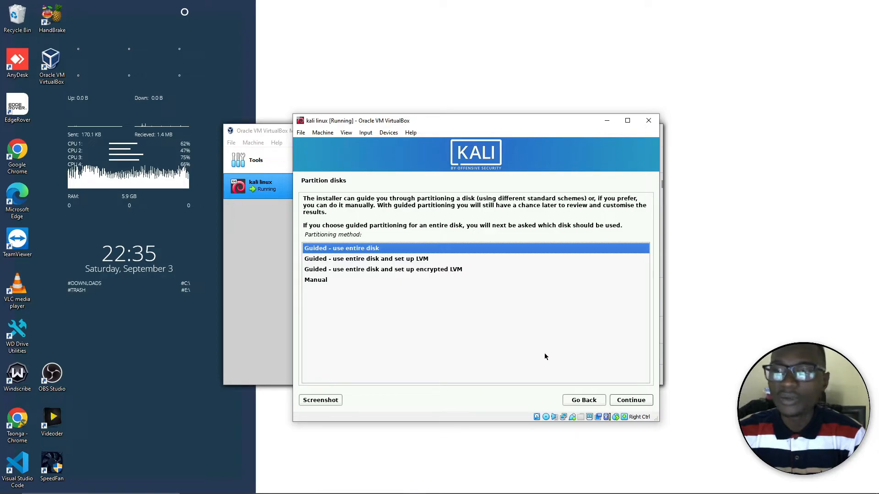
Choose guided partitioning of the entire VBOX HARDDISK (sda) with all files in one partition.
left_click(628, 401)
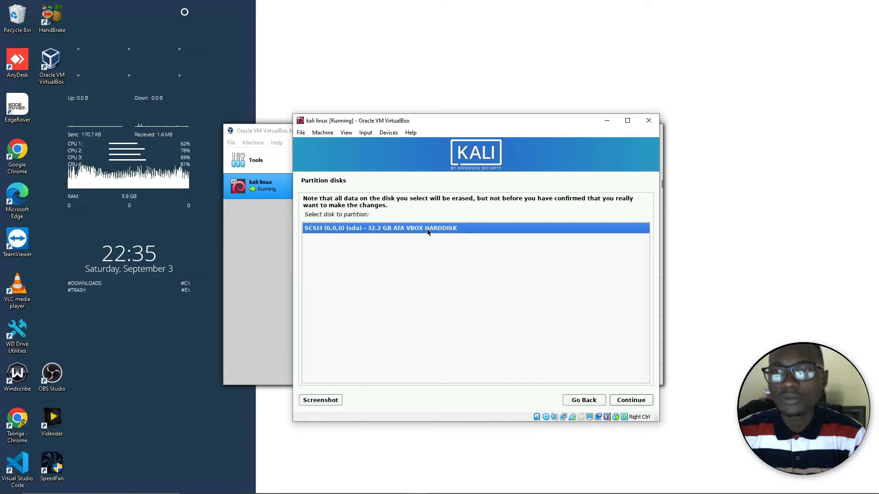
left_click(651, 401)
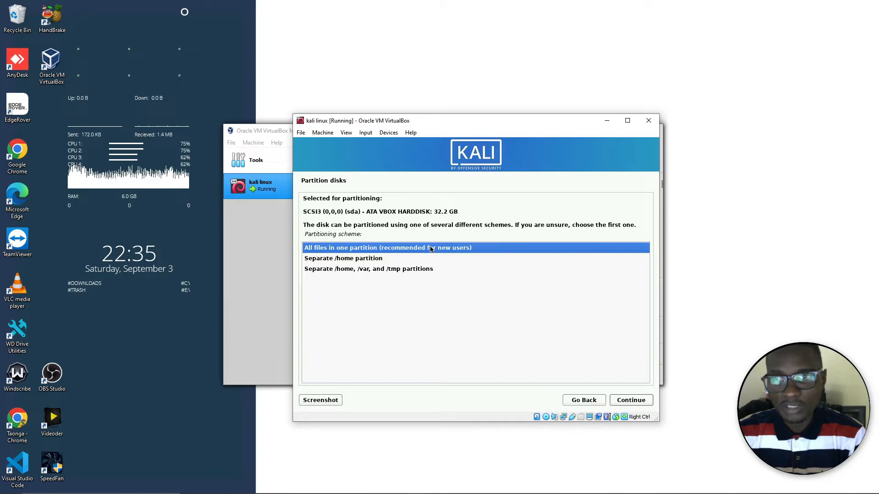
left_click(620, 401)
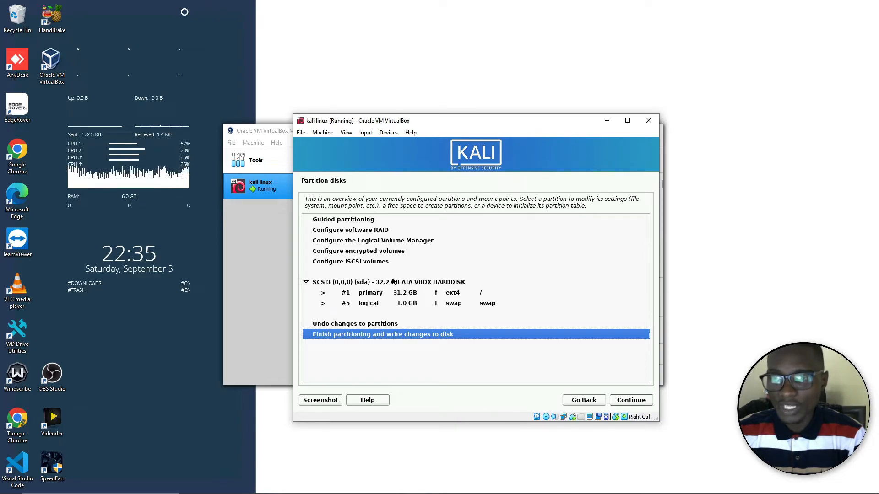
Finish partitioning and agree to write the changes to the disk.
left_click(628, 402)
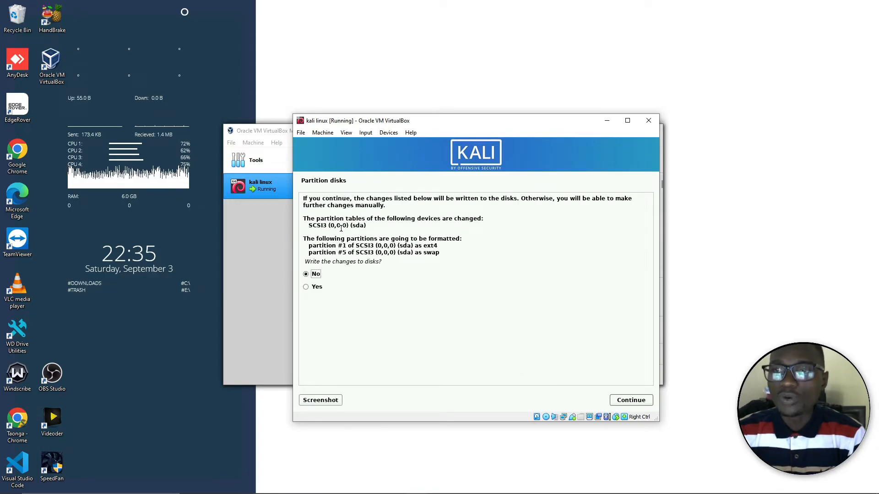
left_click(316, 285)
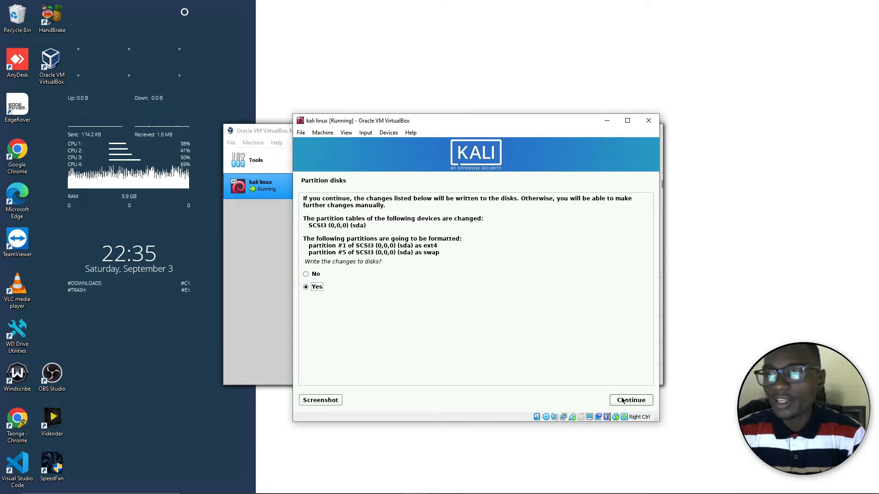
left_click(628, 402)
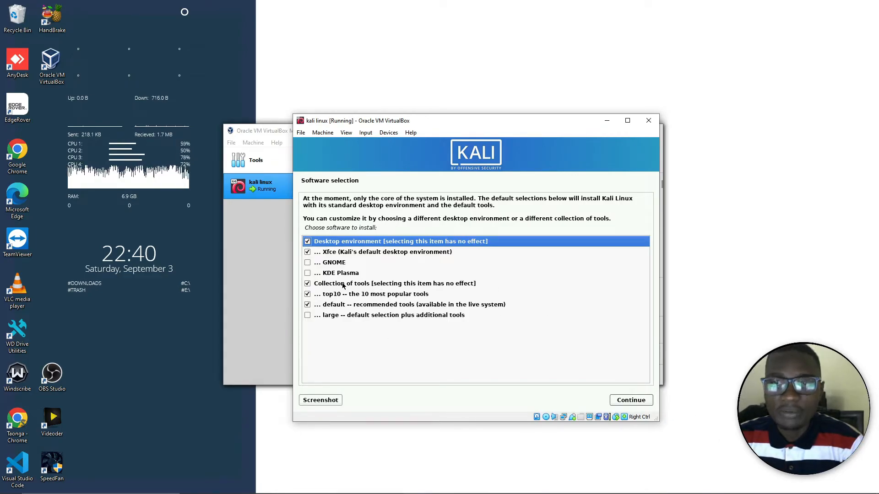
Add GNOME to the default software selection and install it with gdm3 as the default display manager.
left_click(308, 263)
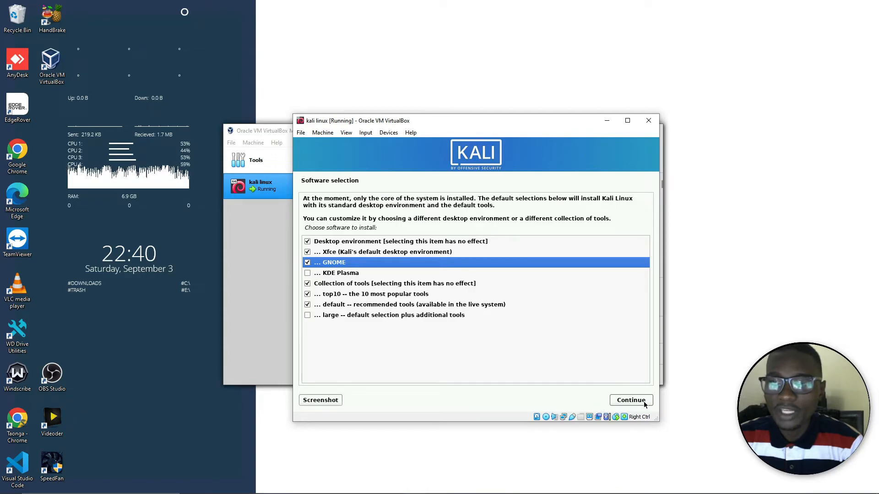
left_click(631, 401)
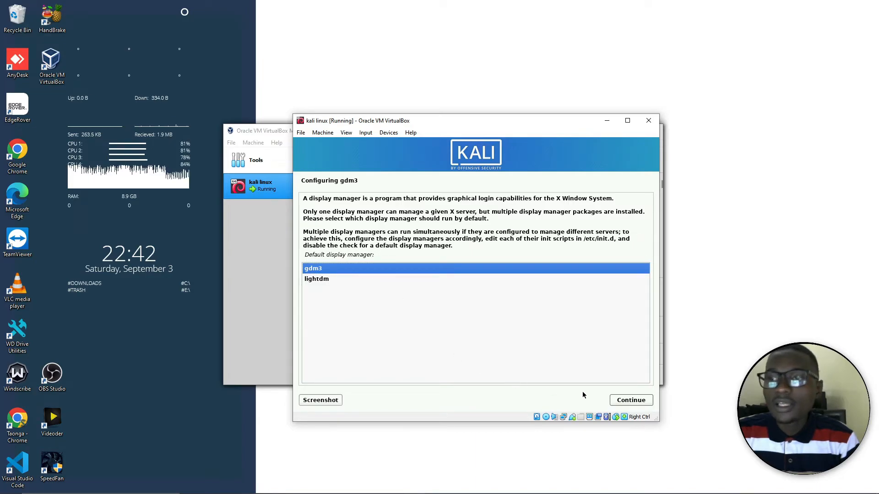
left_click(617, 401)
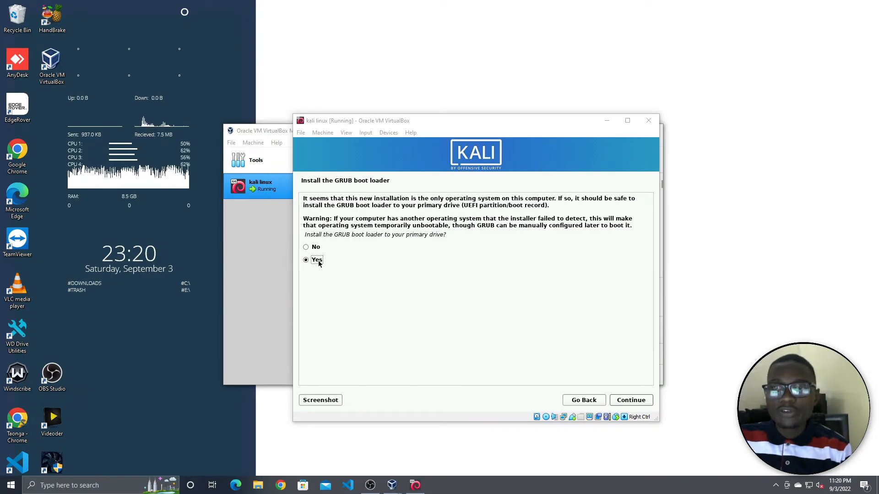
Install the GRUB boot loader to the primary drive, choosing /dev/sda as the device.
left_click(650, 404)
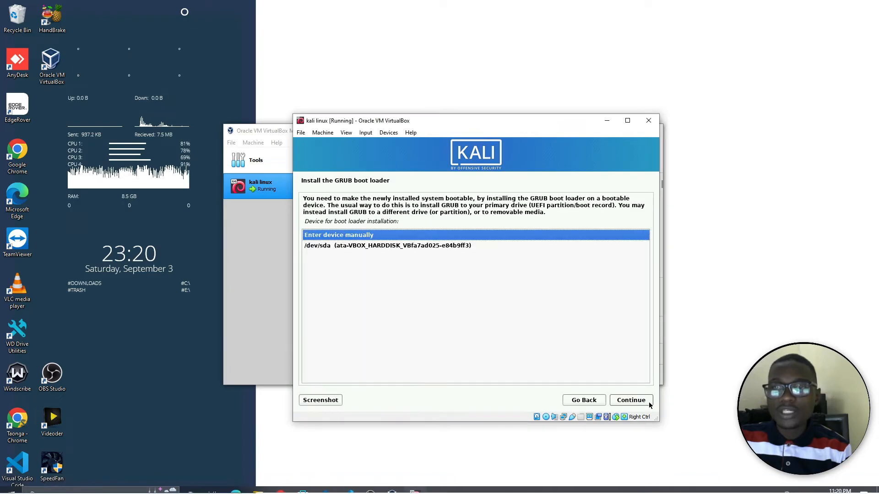
left_click(334, 247)
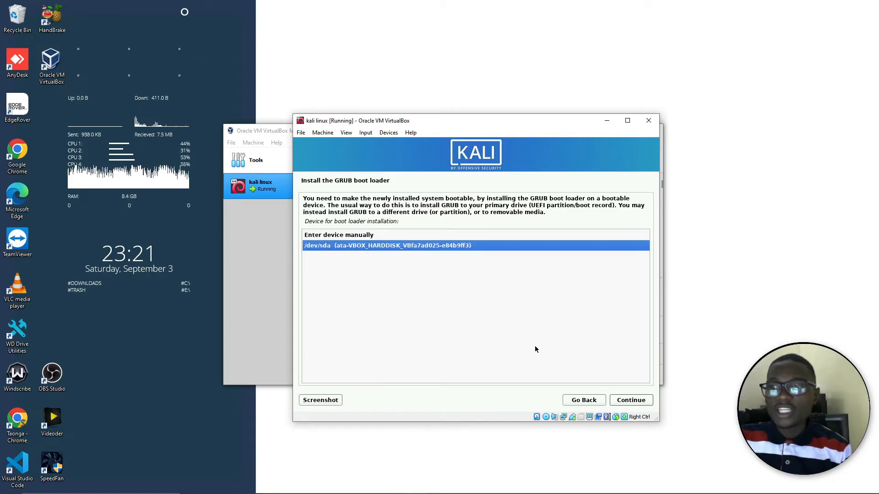
left_click(630, 400)
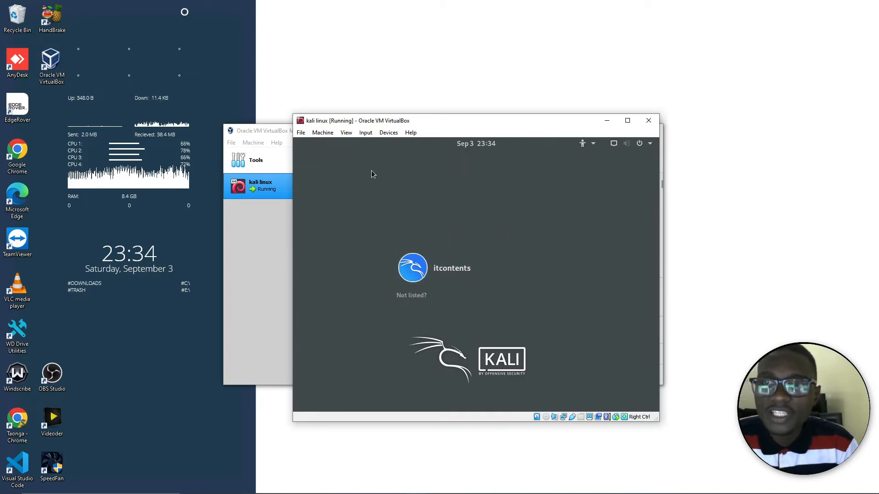
Maximize the virtual machine window and sign in to Kali with the listed user account.
left_click(628, 120)
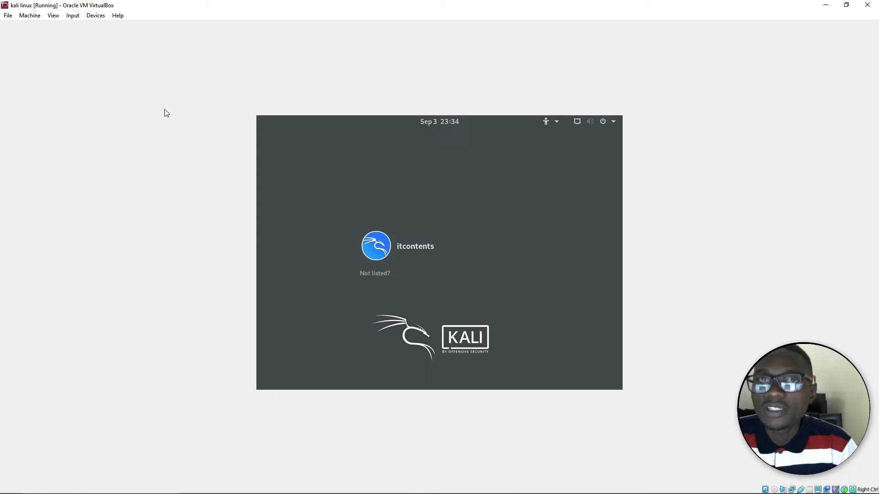
left_click(411, 246)
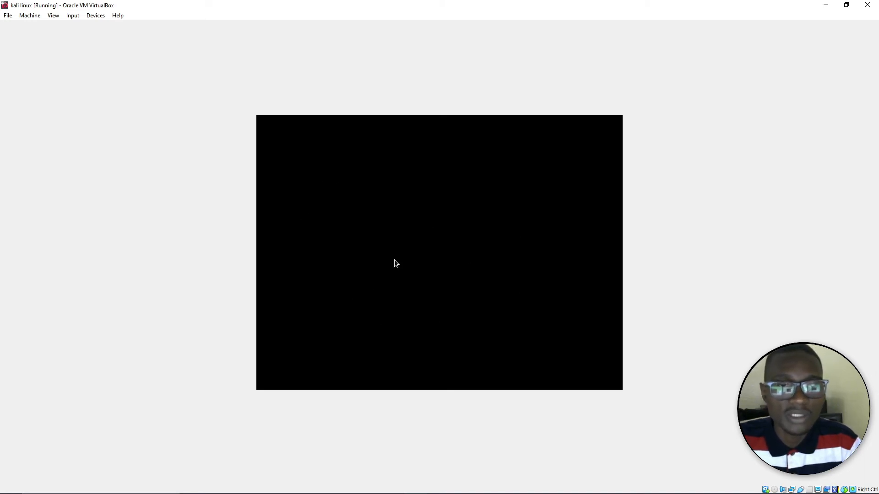
Switch the virtual machine to full-screen mode and set its information message not to show again.
left_click(53, 18)
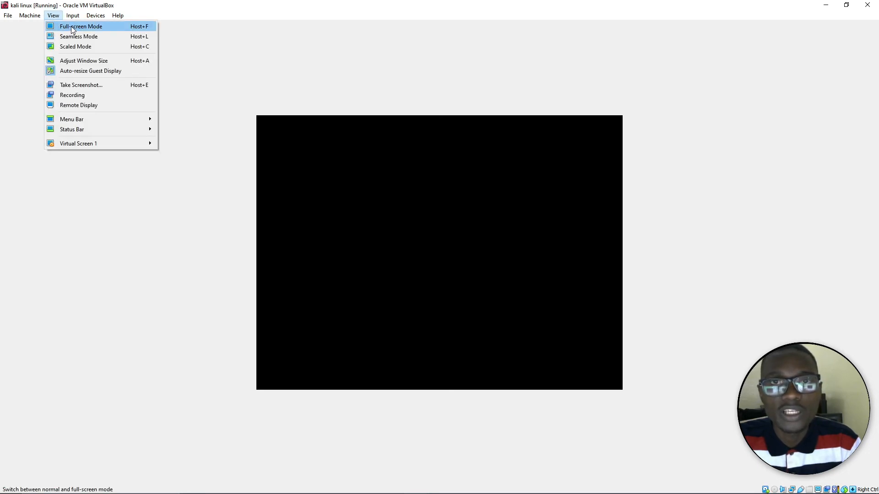
left_click(70, 27)
left_click(417, 275)
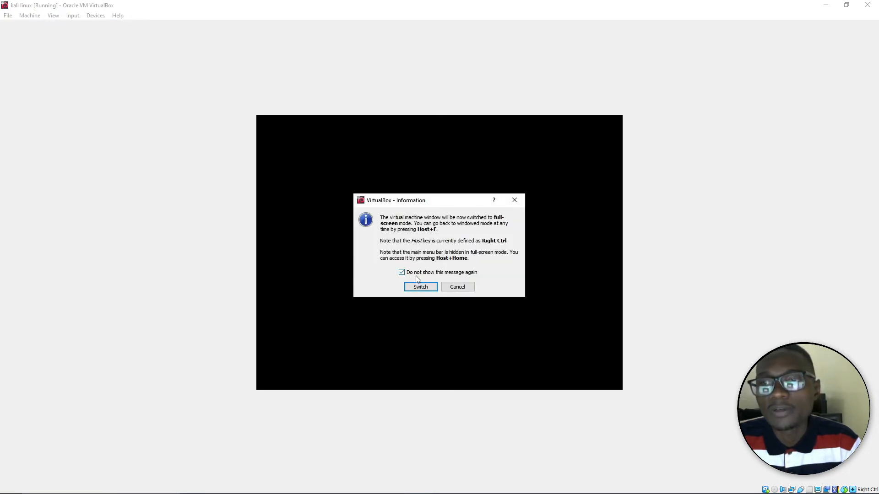
left_click(419, 286)
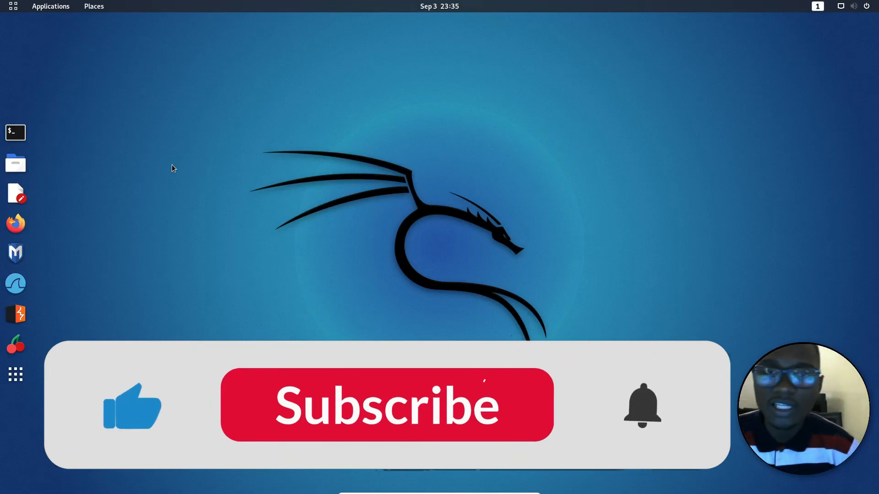
Open a terminal in Kali and run lscpu to list the processor details.
left_click(15, 132)
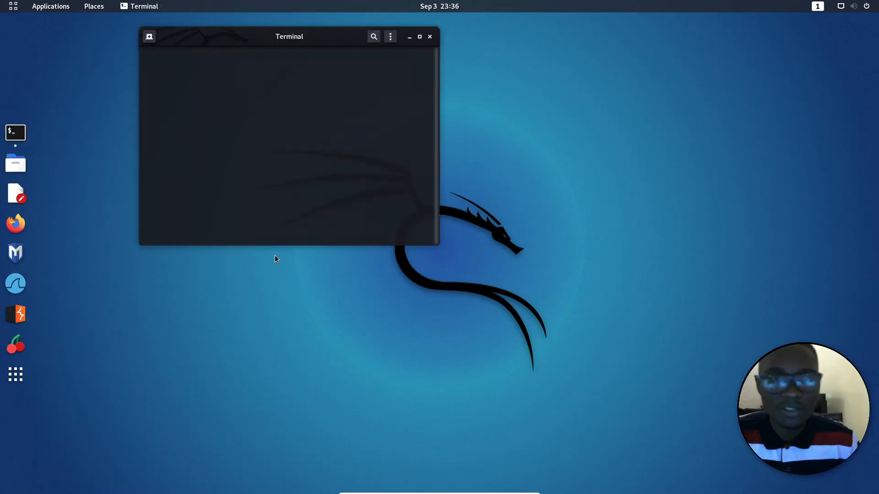
type("lscpu")
key("Return")
Enter a command beginning with "sudo wif" at the terminal prompt.
type("sudo wif")
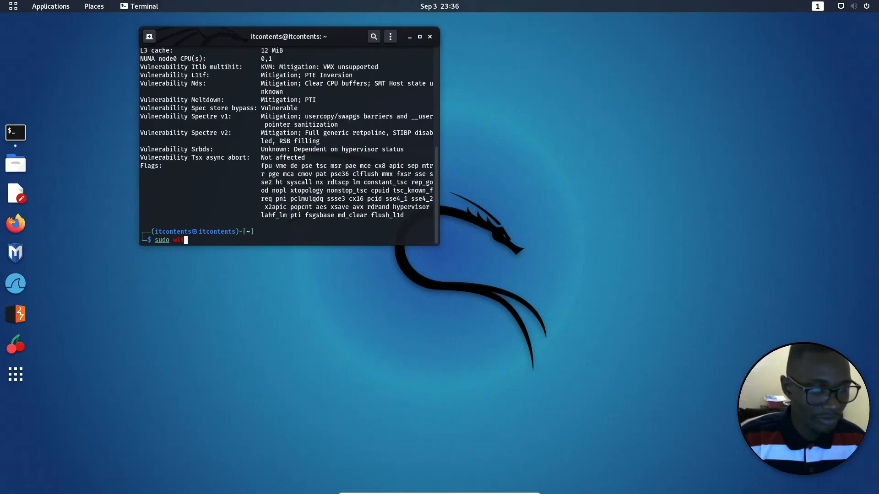